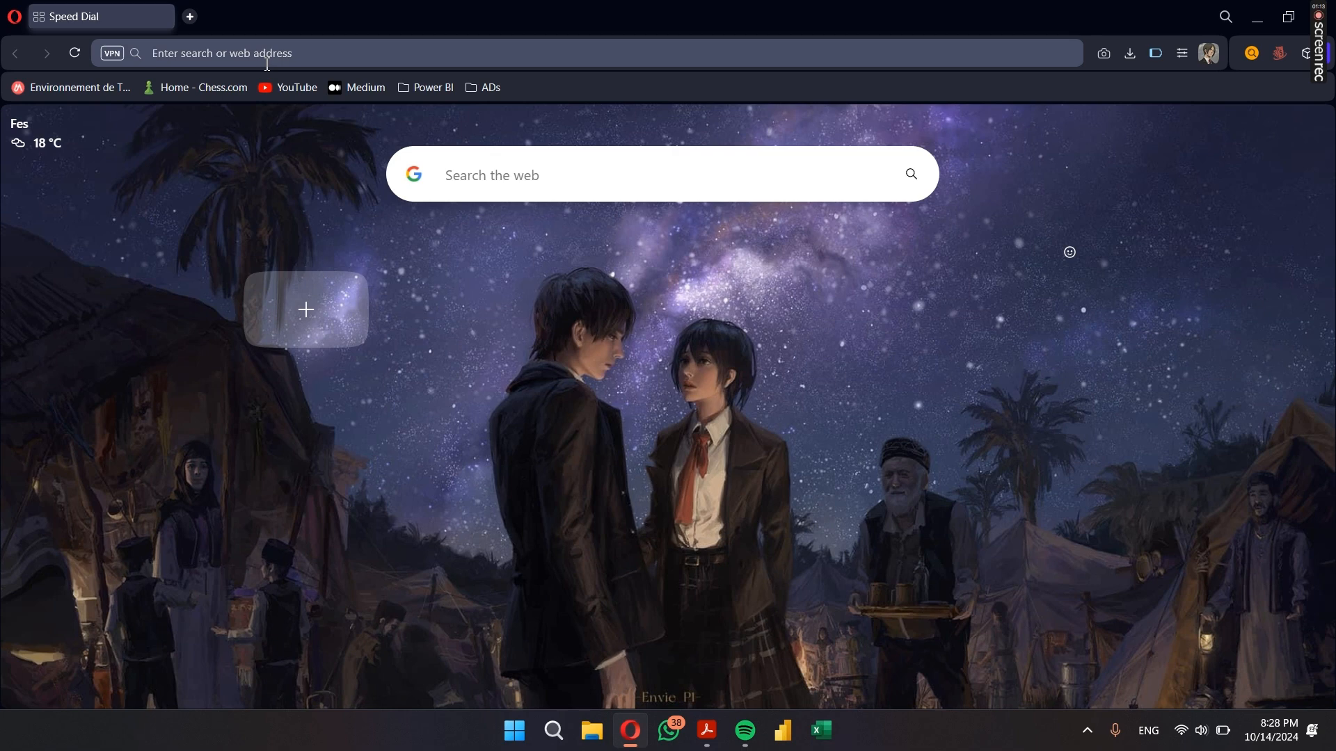
Search the web for "download mysql server" and open the MySQL Installer download page on dev.mysql.com
text(download mysql server)
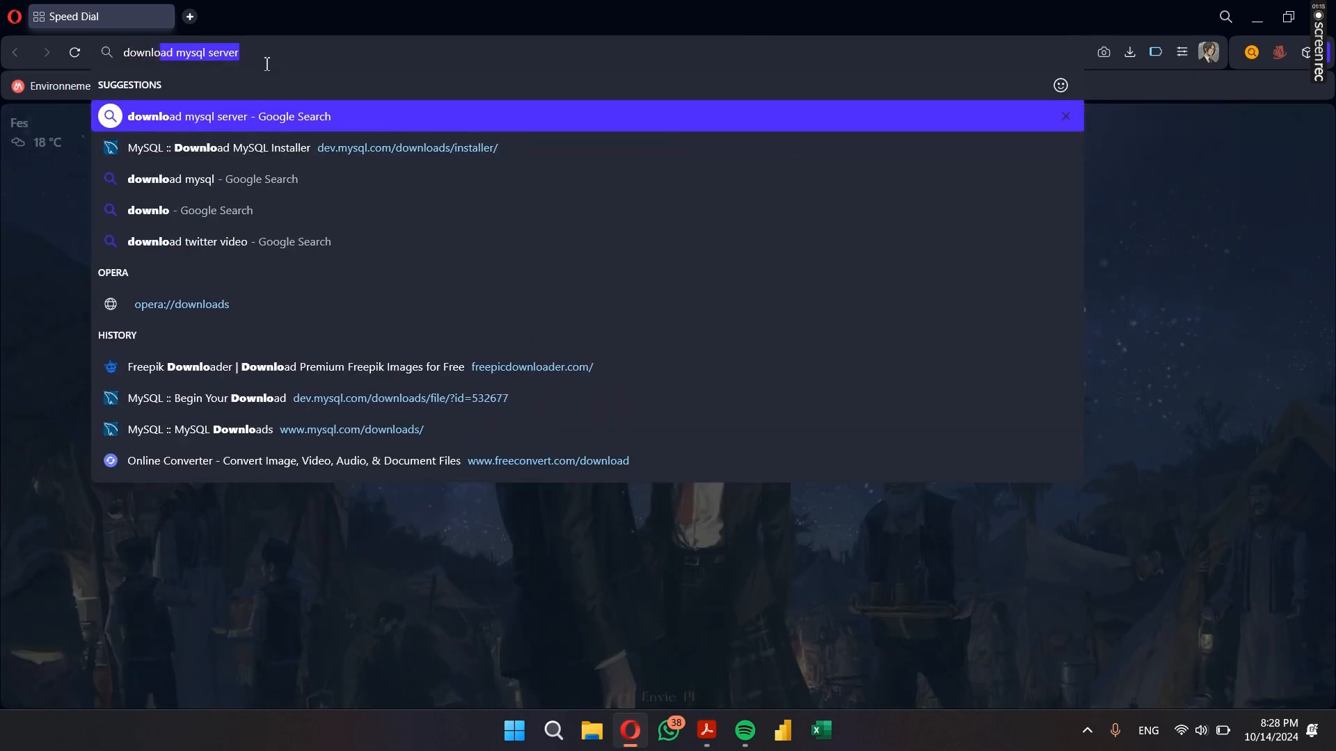
key(Return)
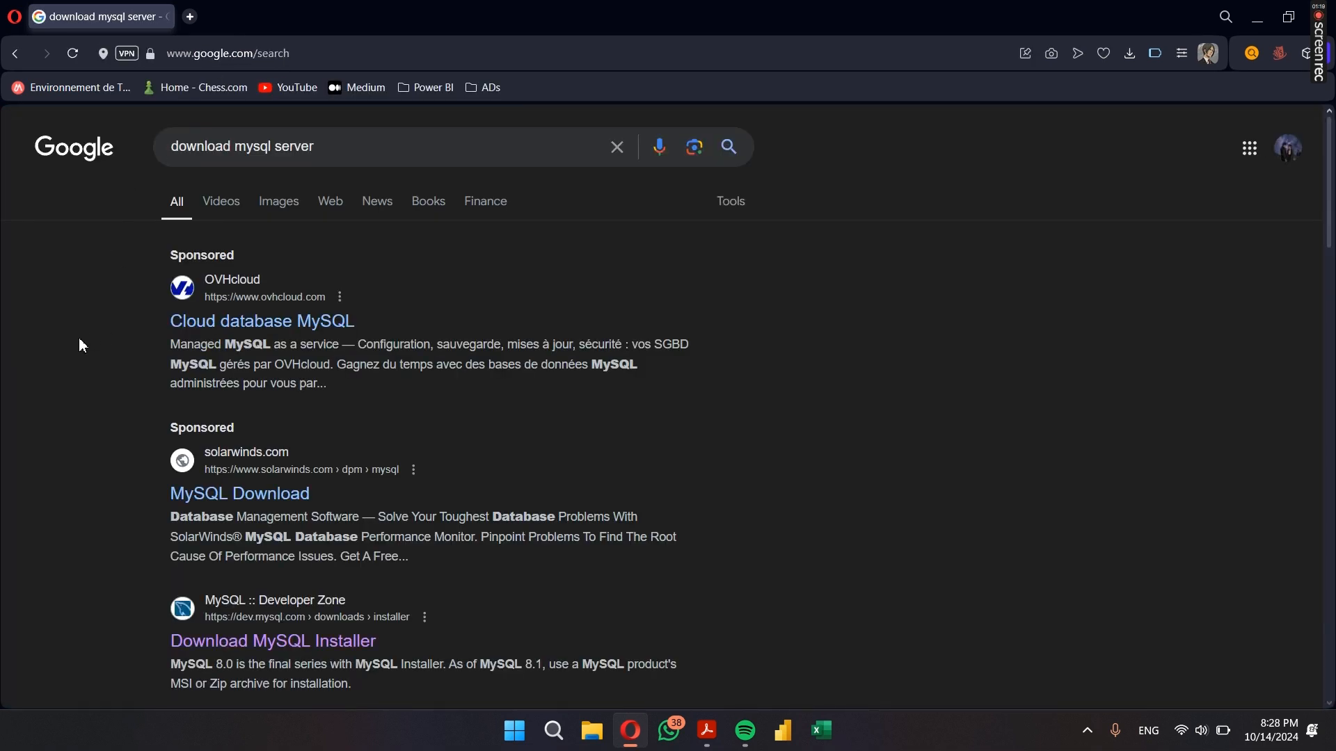
scroll(78, 340, down, 3)
click(254, 470)
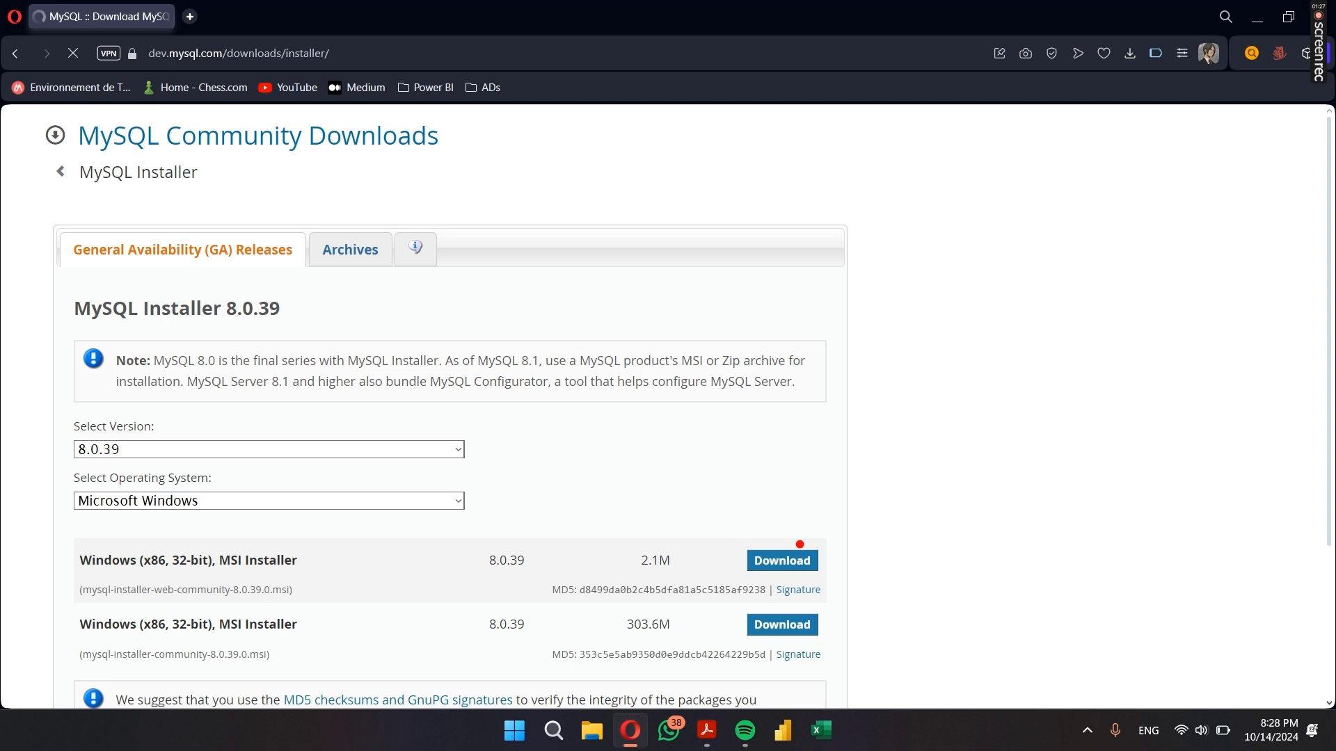
Download the 2.1M web-community MSI of MySQL Installer 8.0.39 without an Oracle account and run the downloaded file
drag(731, 535, 775, 569)
click(780, 561)
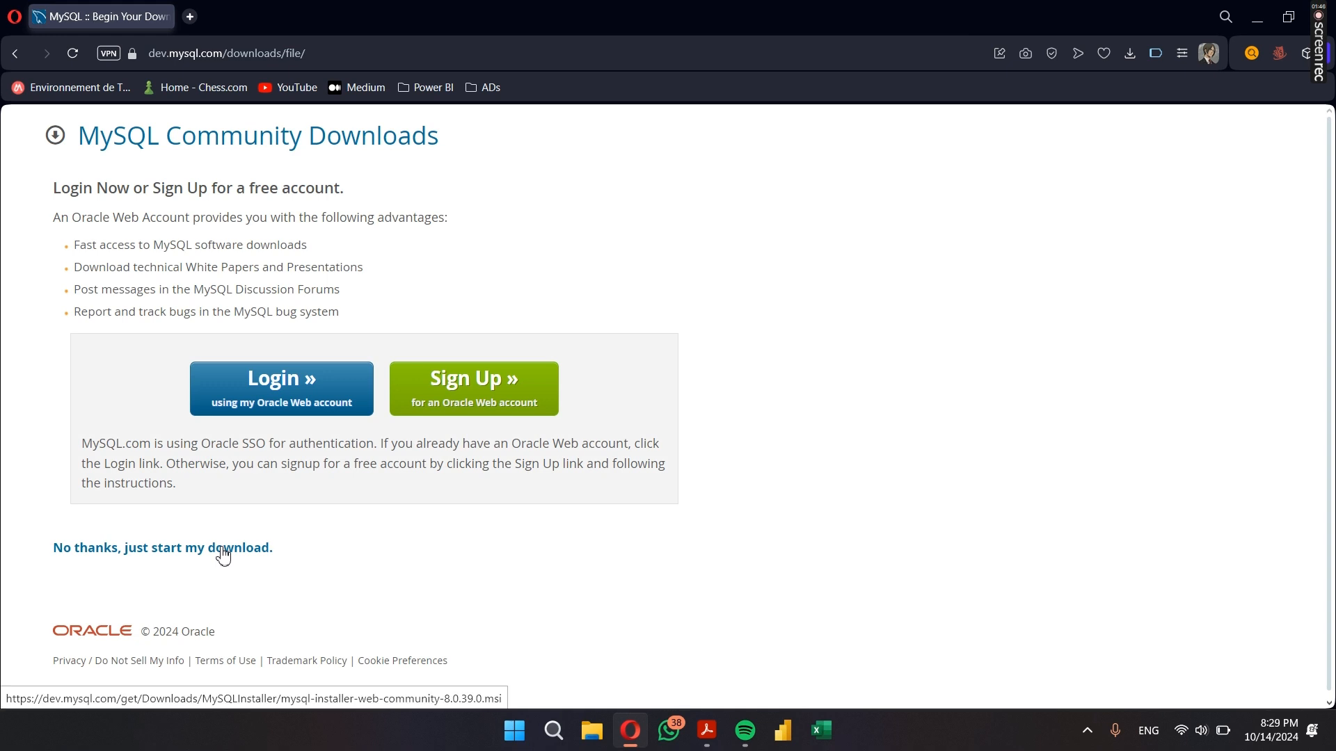
click(1126, 54)
click(1050, 167)
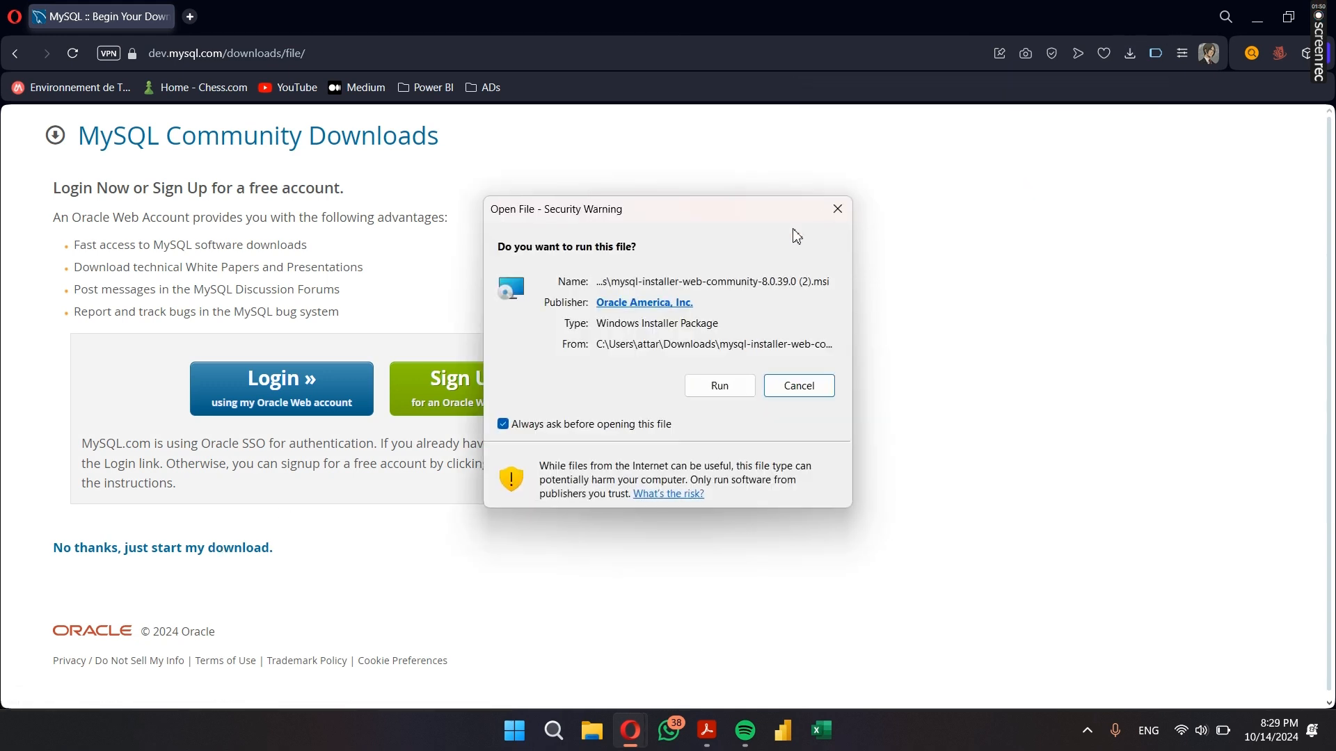
click(716, 385)
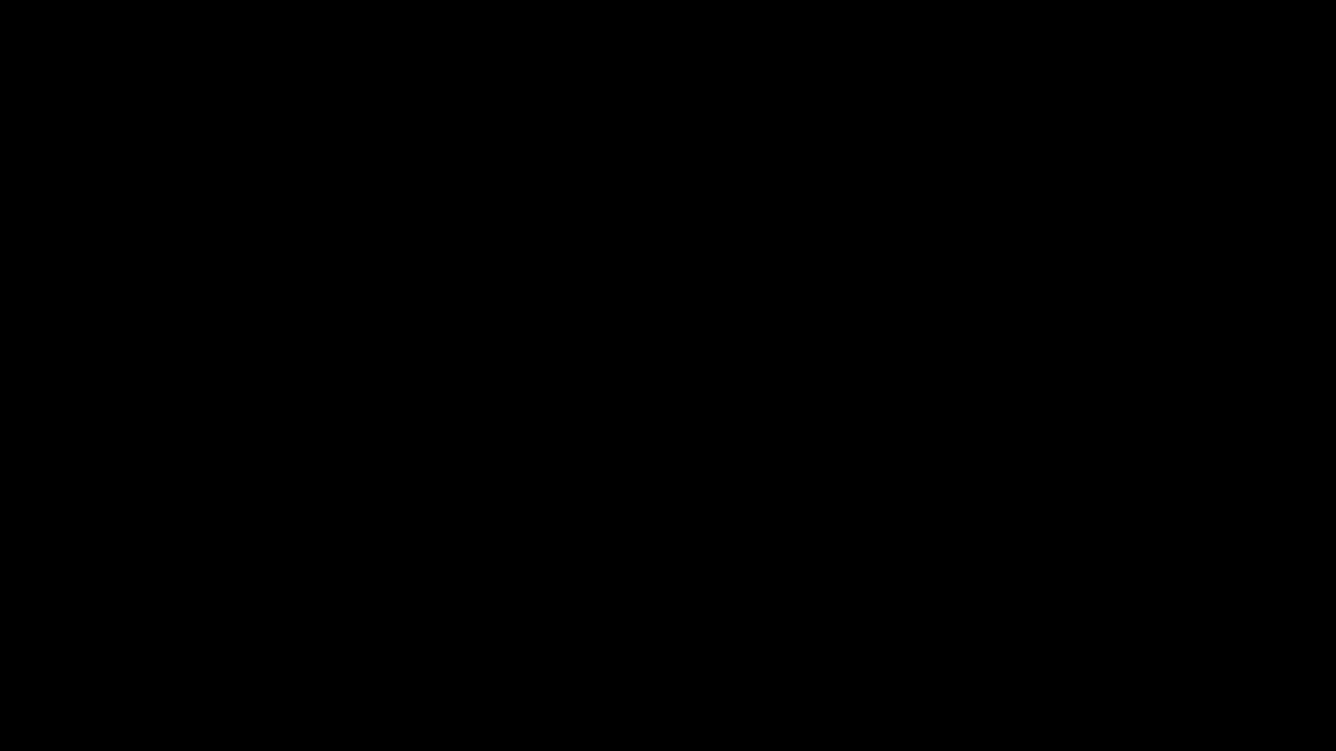
click(647, 521)
click(626, 516)
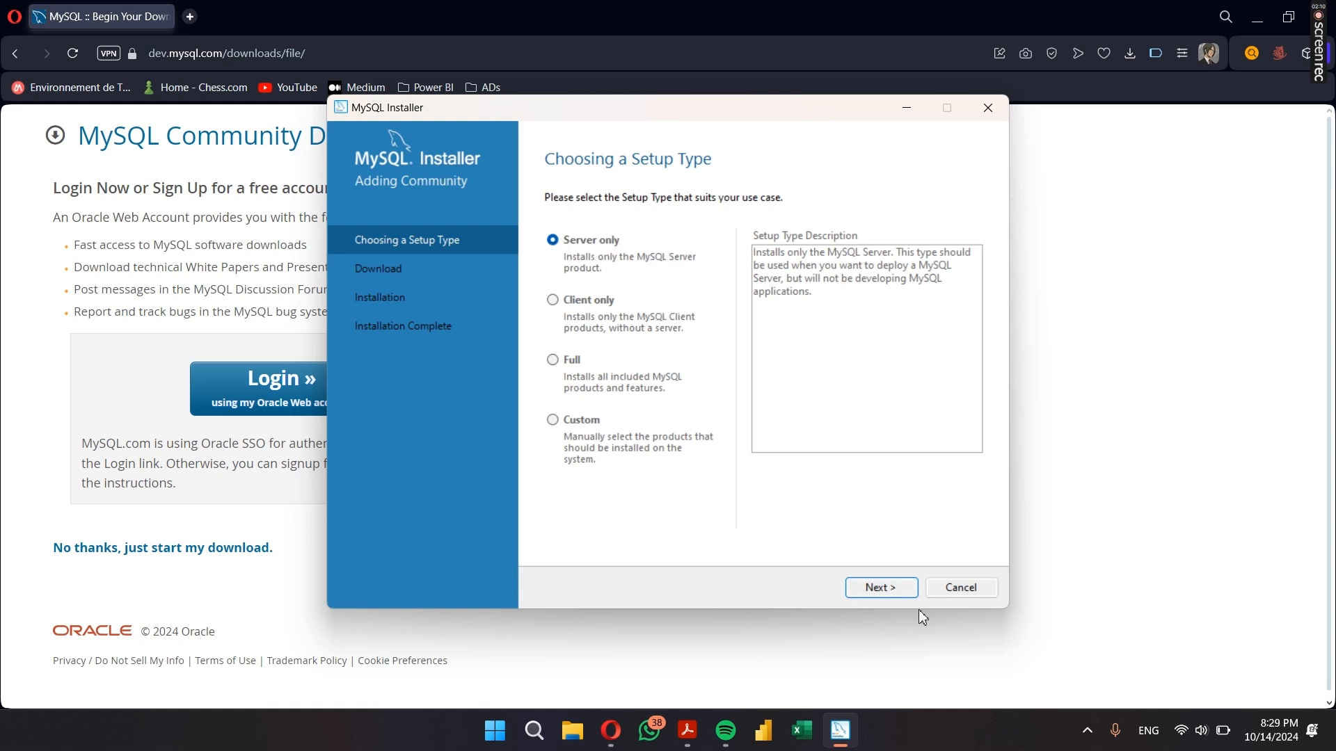
Download and install MySQL Server 8.0.39 with the Server only setup type
click(895, 589)
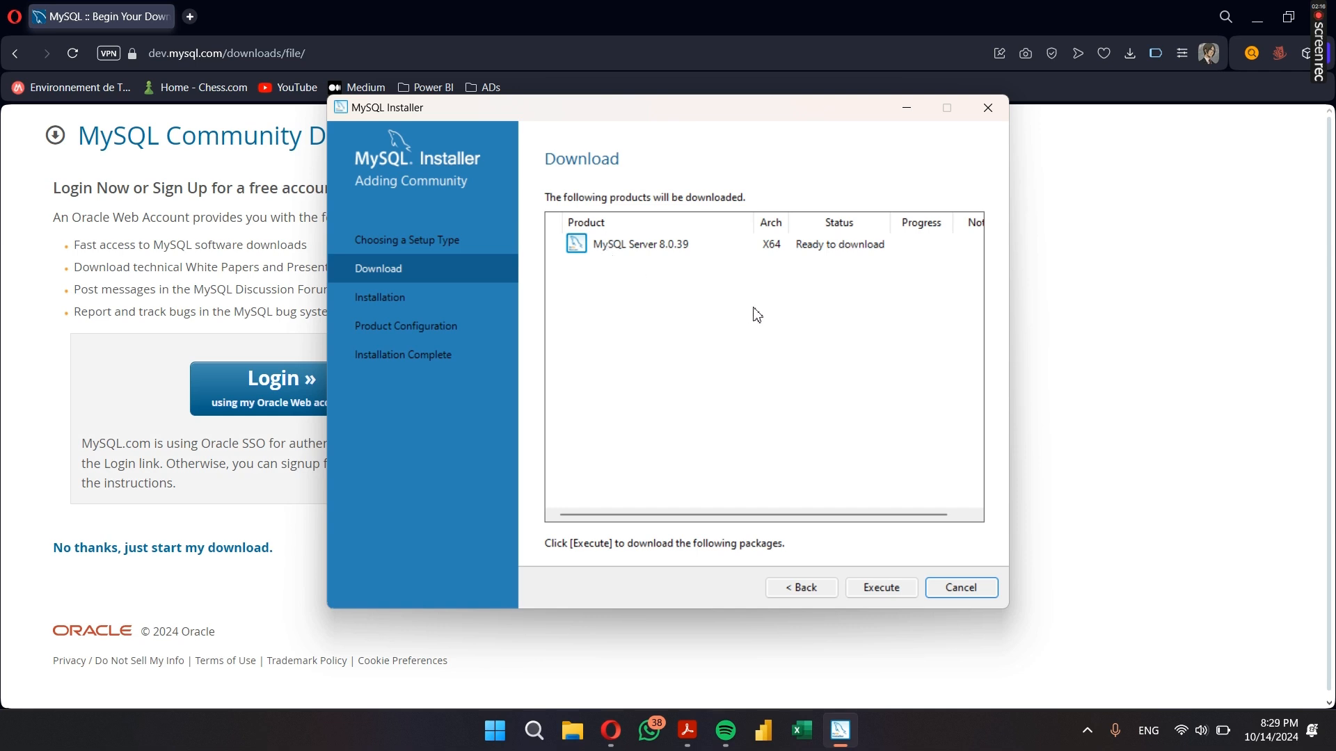
click(881, 587)
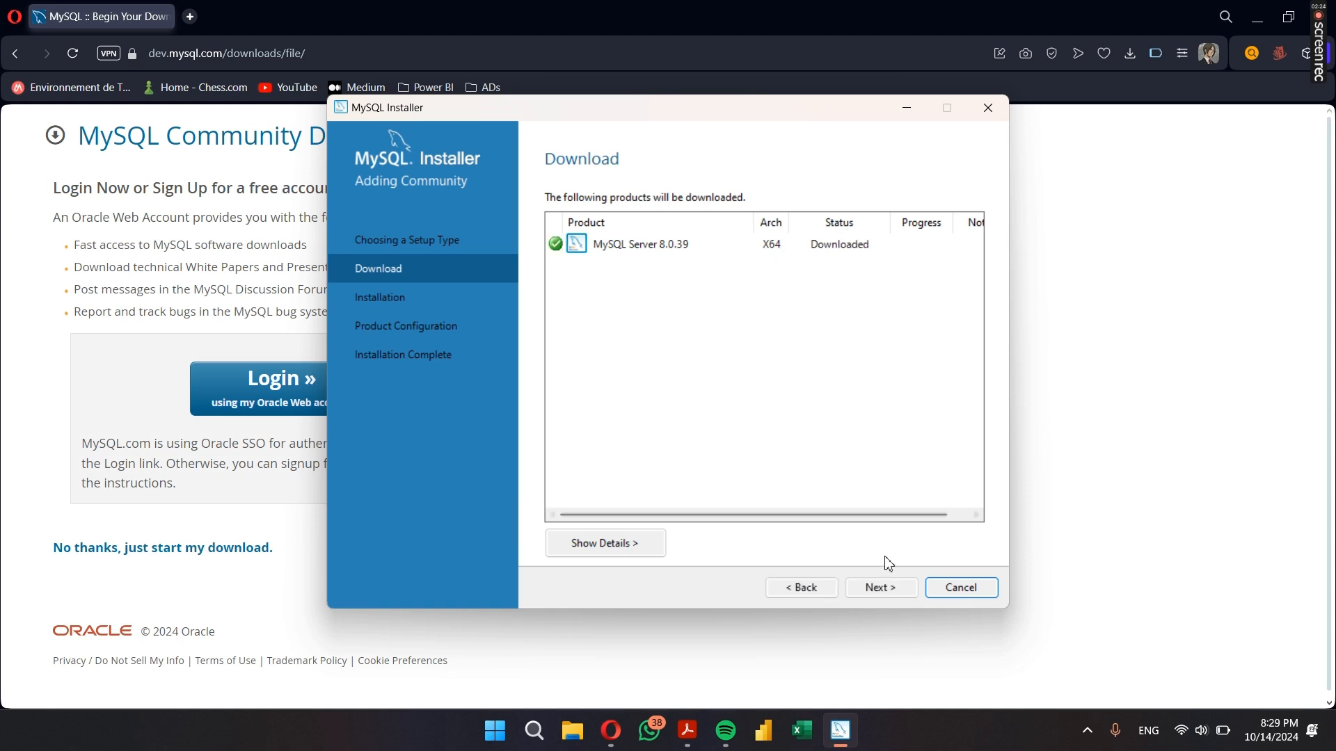
click(896, 587)
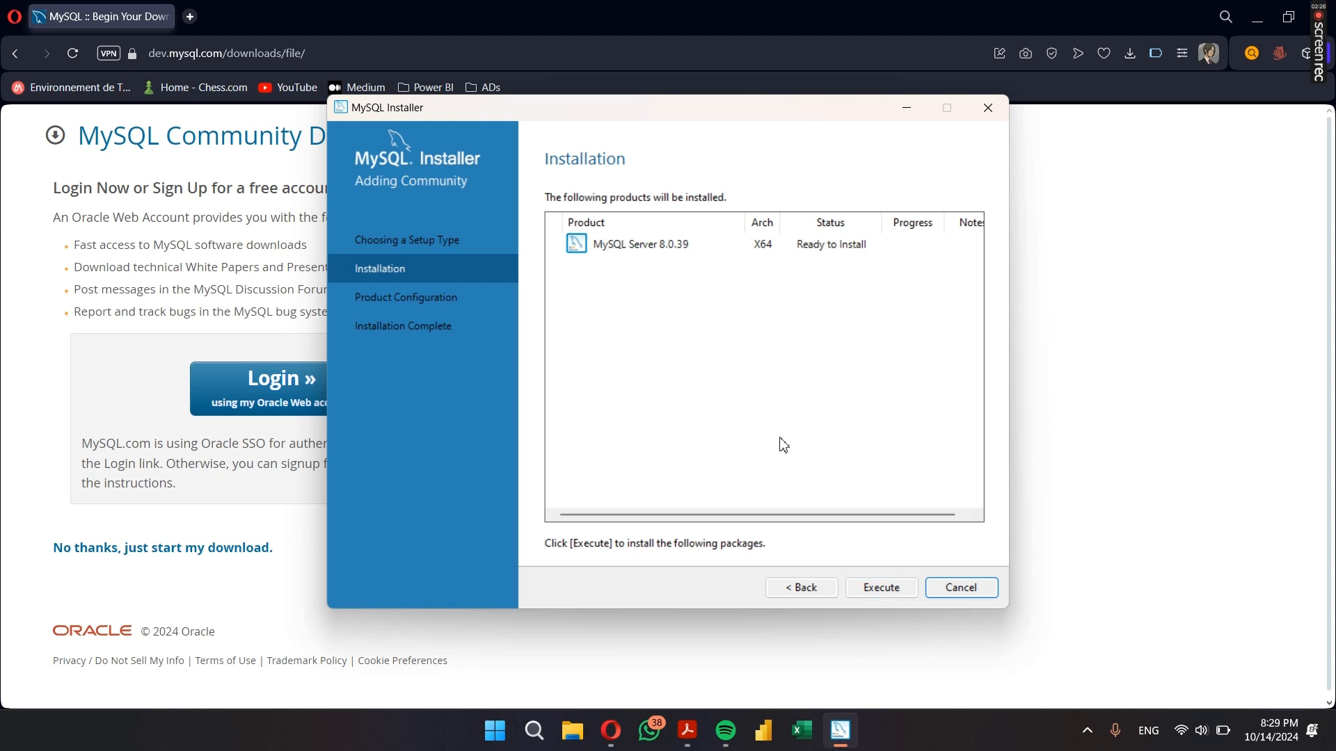
click(881, 587)
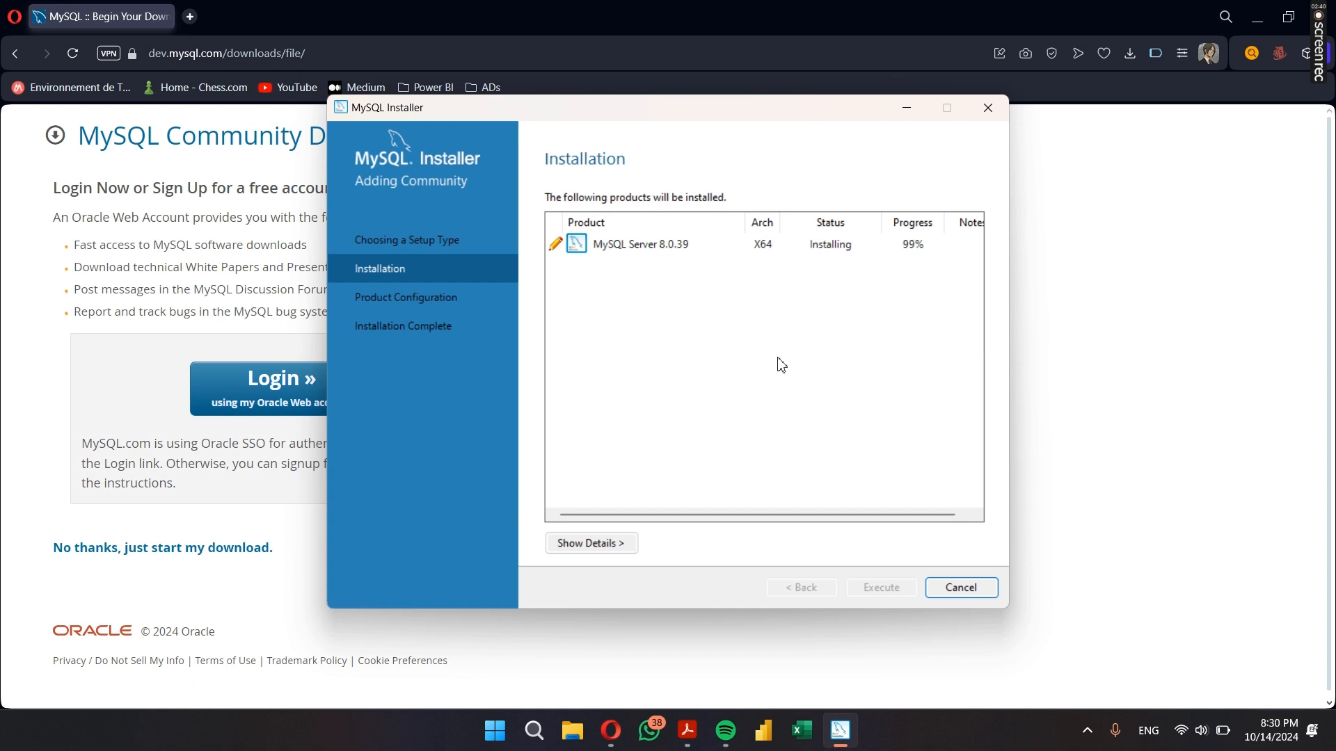
click(897, 587)
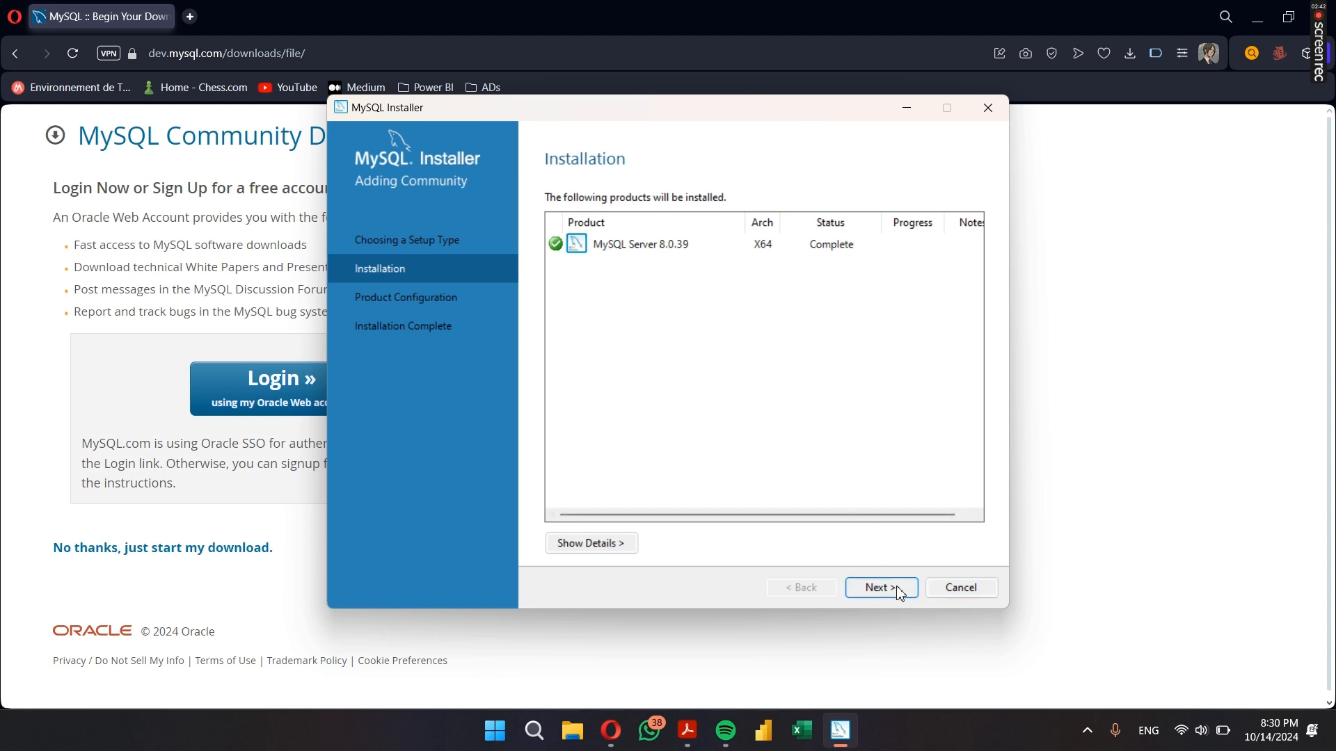
click(896, 587)
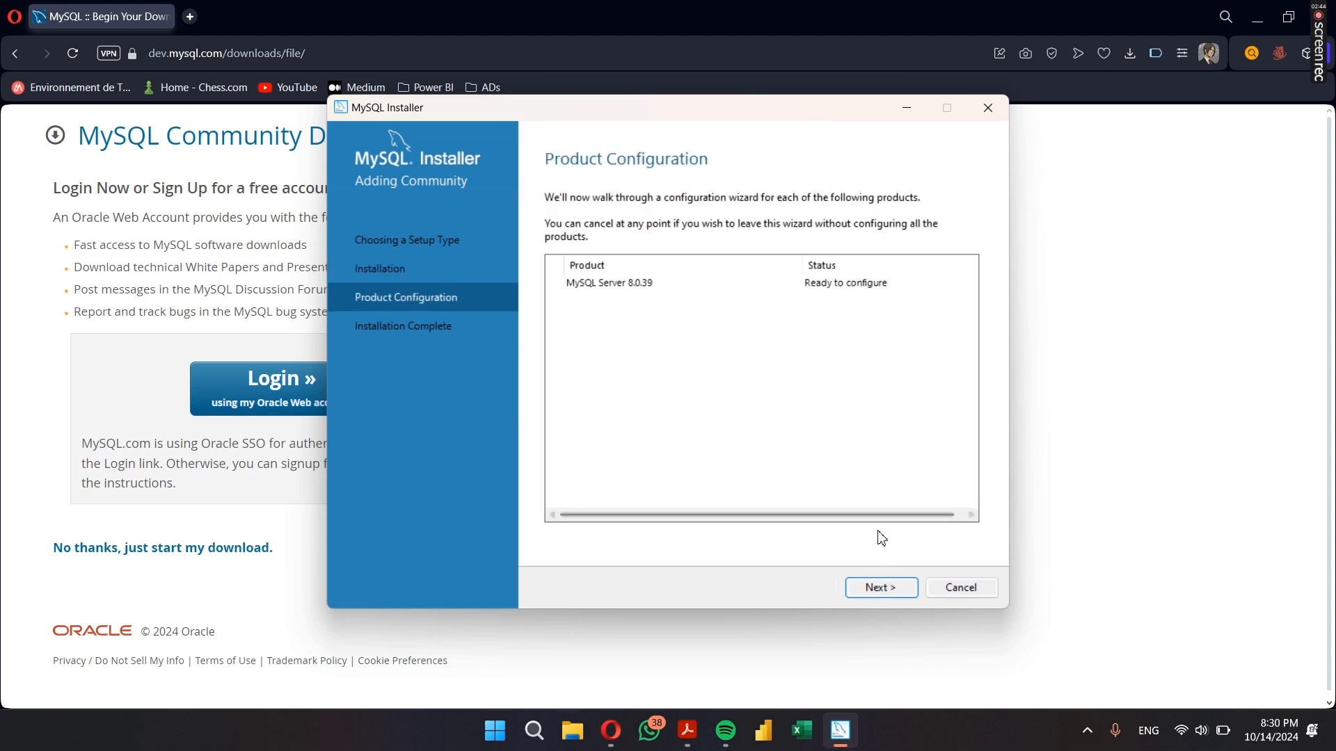
Accept the Development Computer configuration with TCP/IP port 3306 and strong password encryption for authentication
click(892, 588)
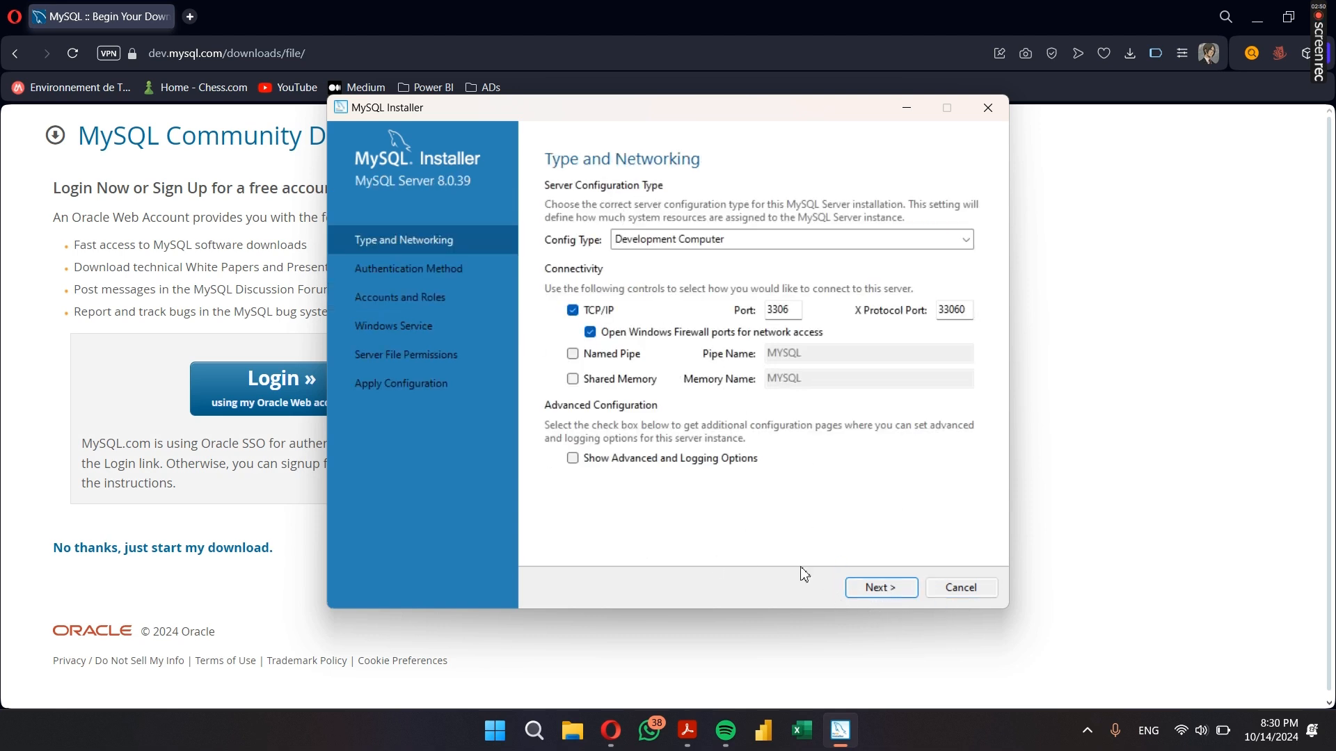
click(887, 593)
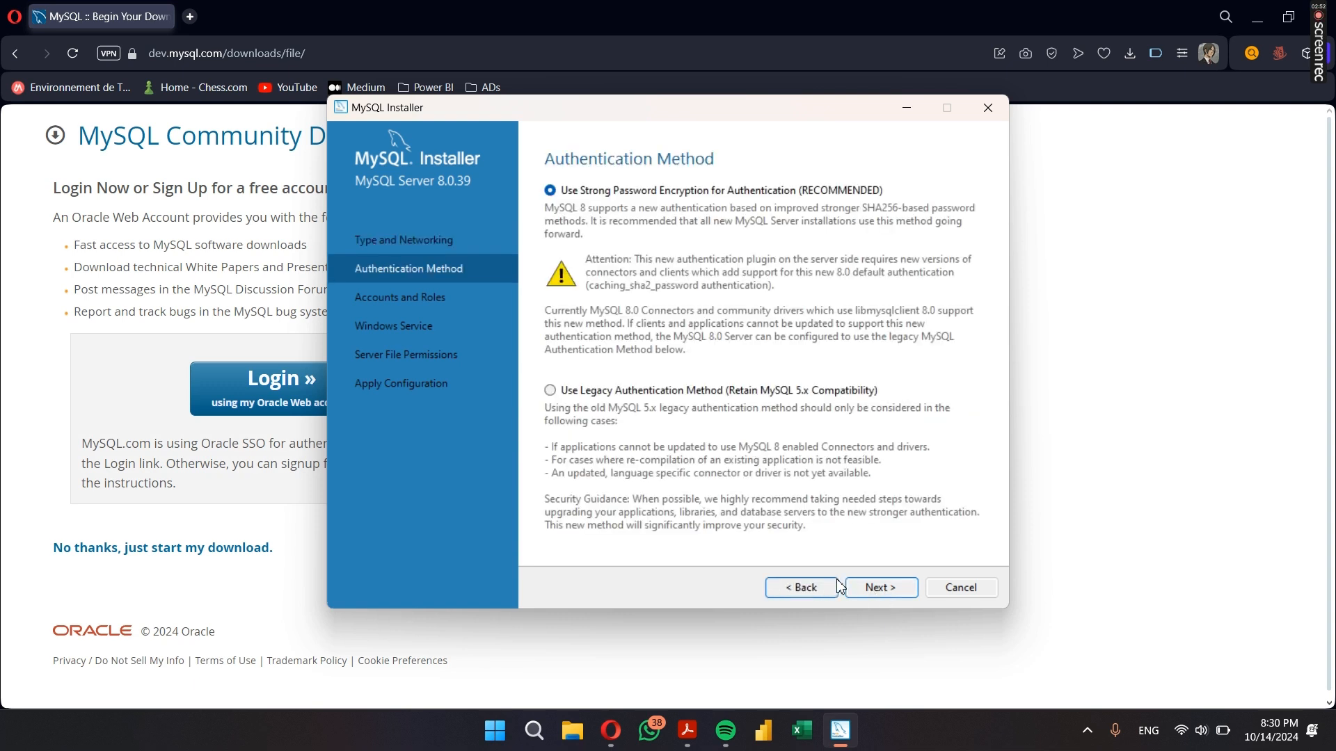
click(875, 593)
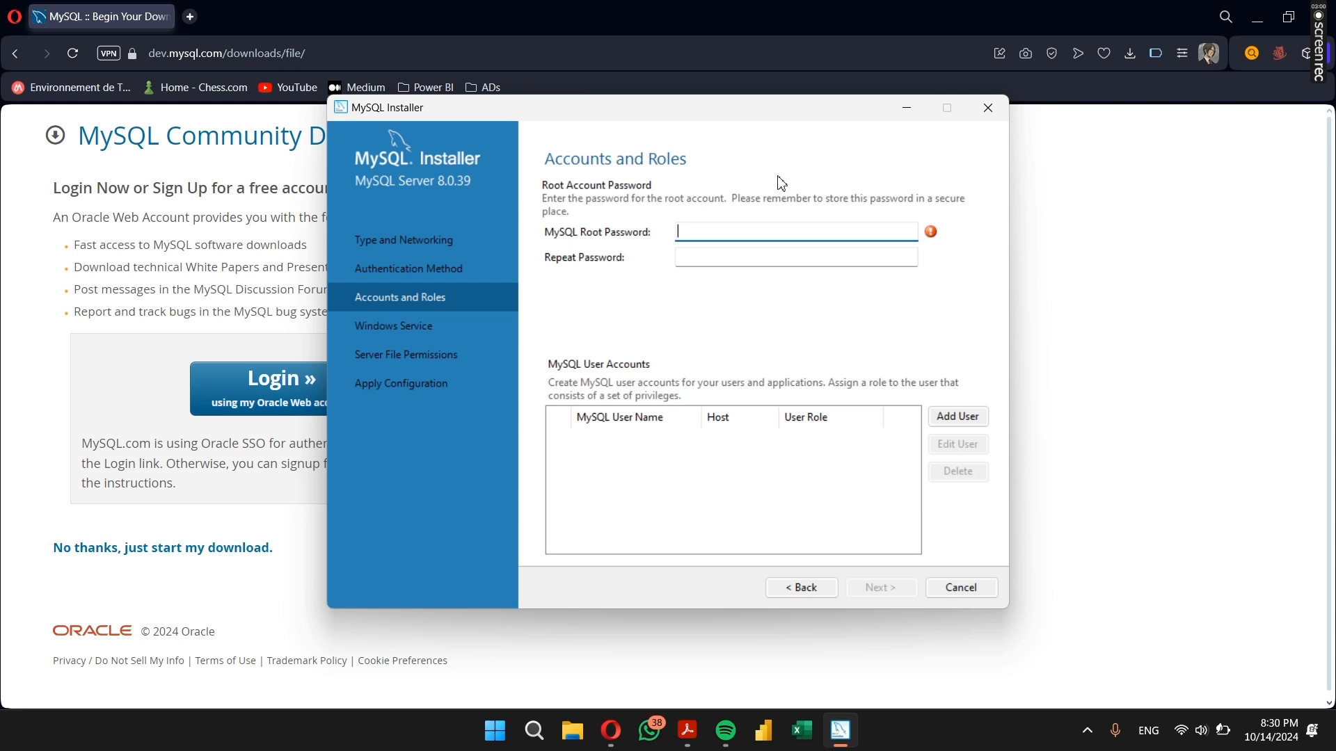
Enter the MySQL root password, repeat it, and continue to the Windows service settings
key(Caps_Lock)
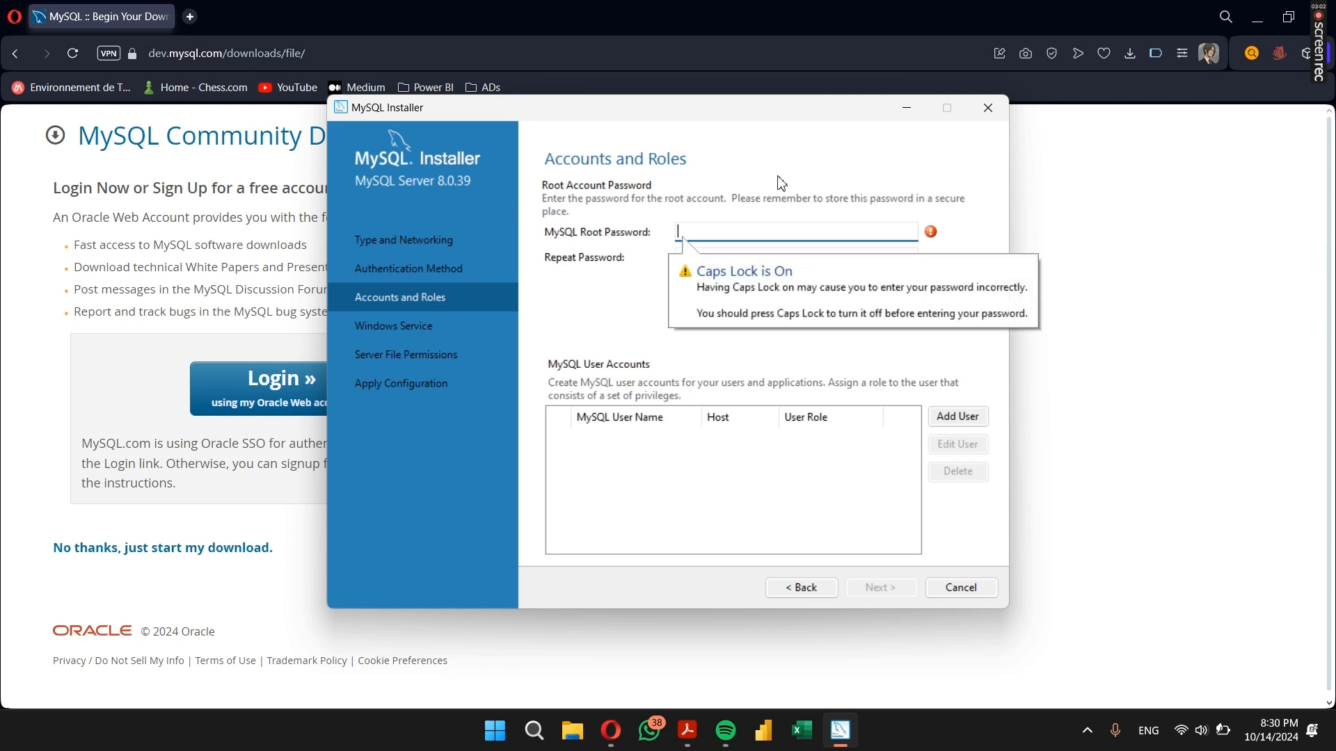
text(•••••)
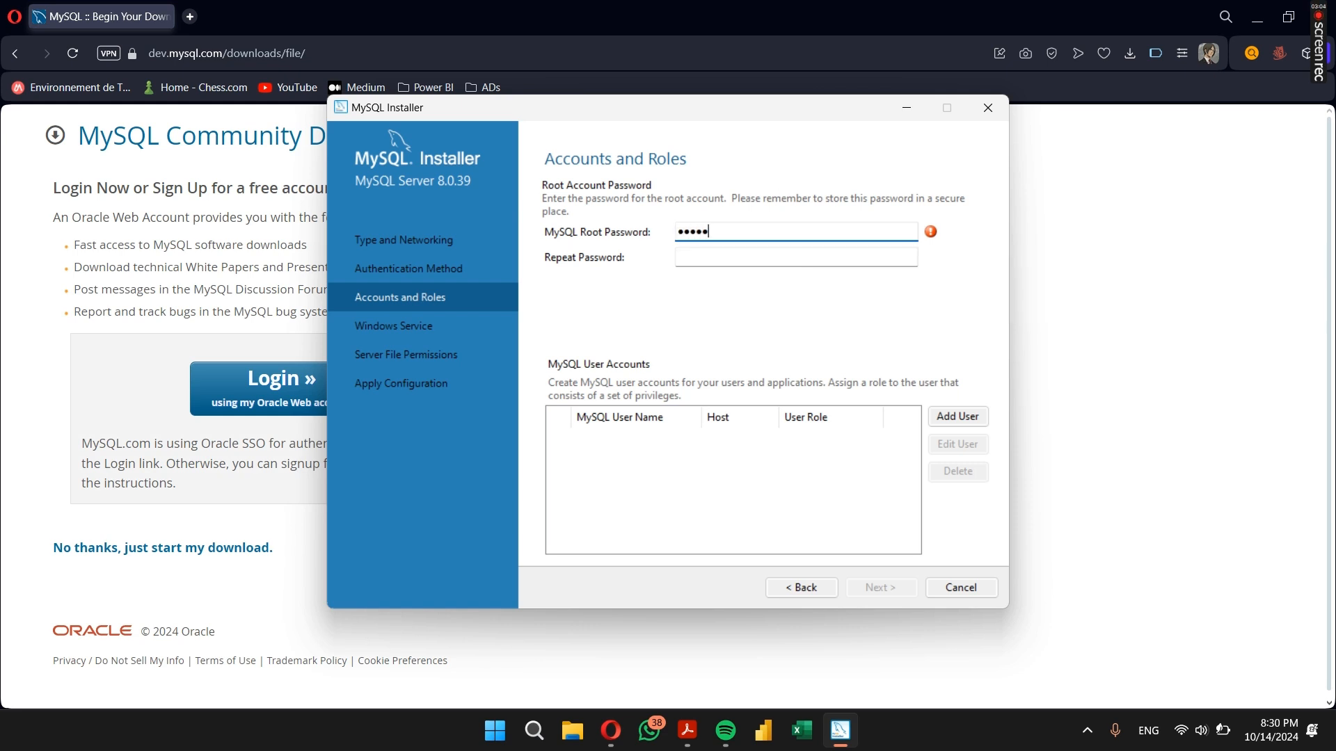
text(••••••)
click(754, 261)
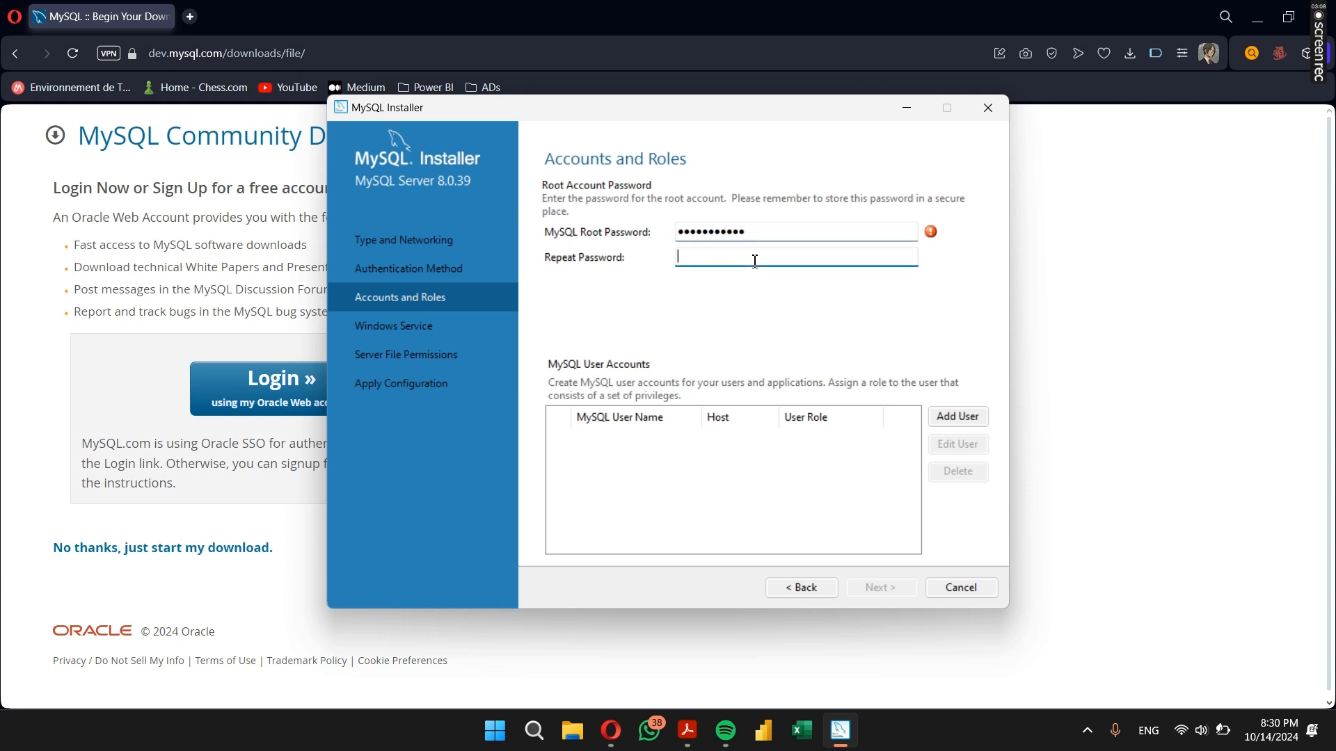
text(•••••••••••)
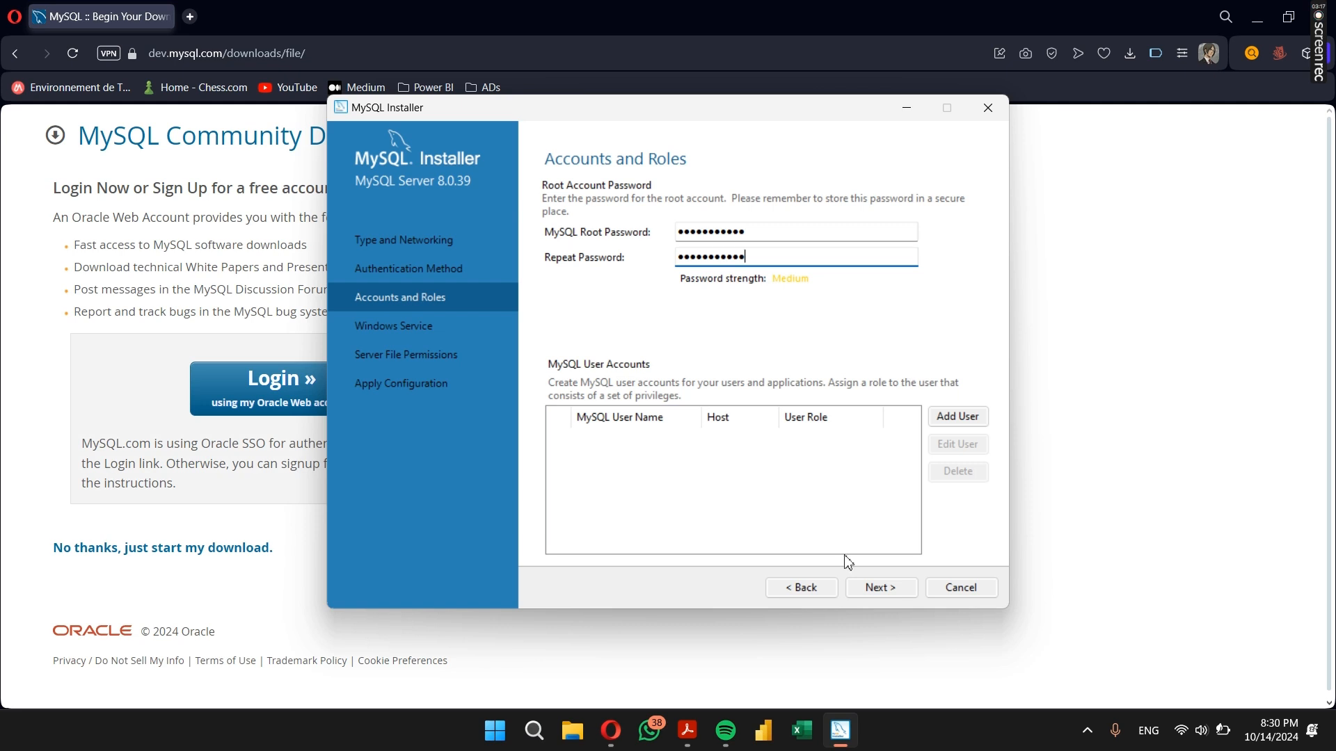
click(882, 588)
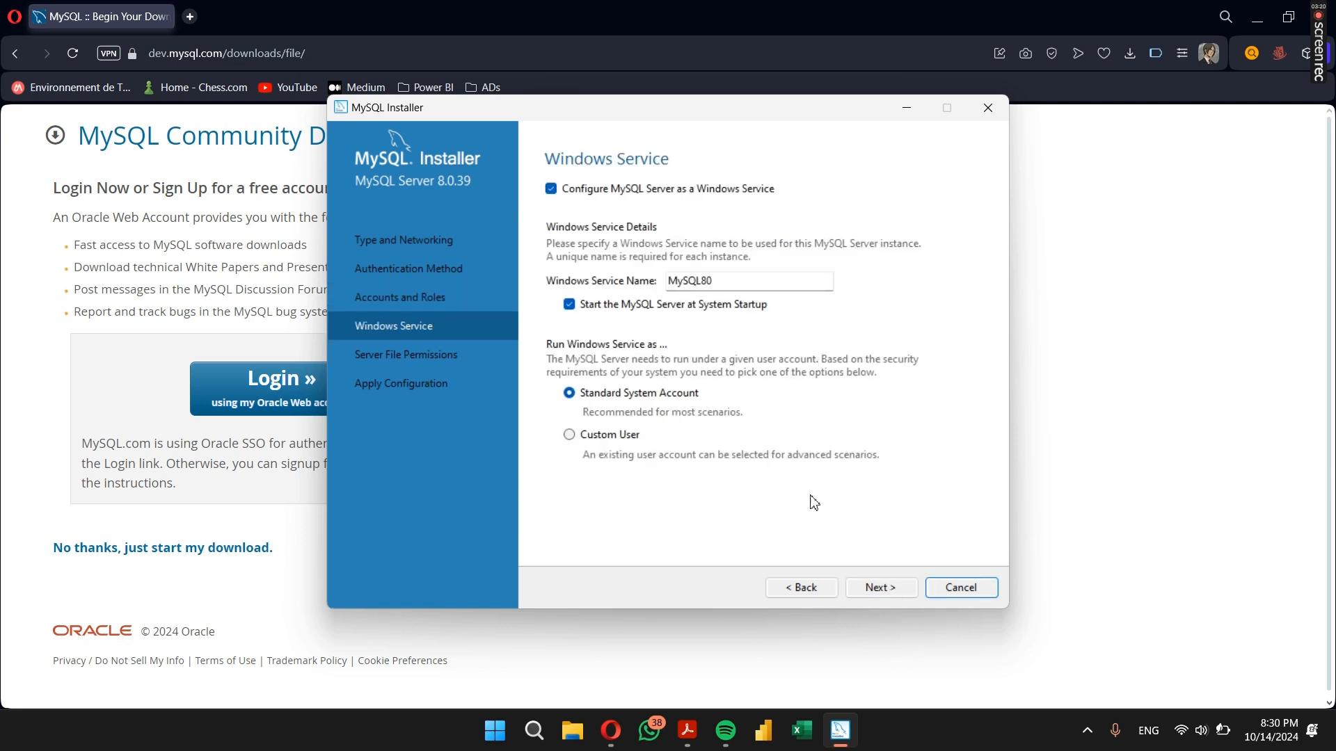
Accept the MySQL80 Windows service and full-access file permission defaults, and apply the server configuration
click(876, 586)
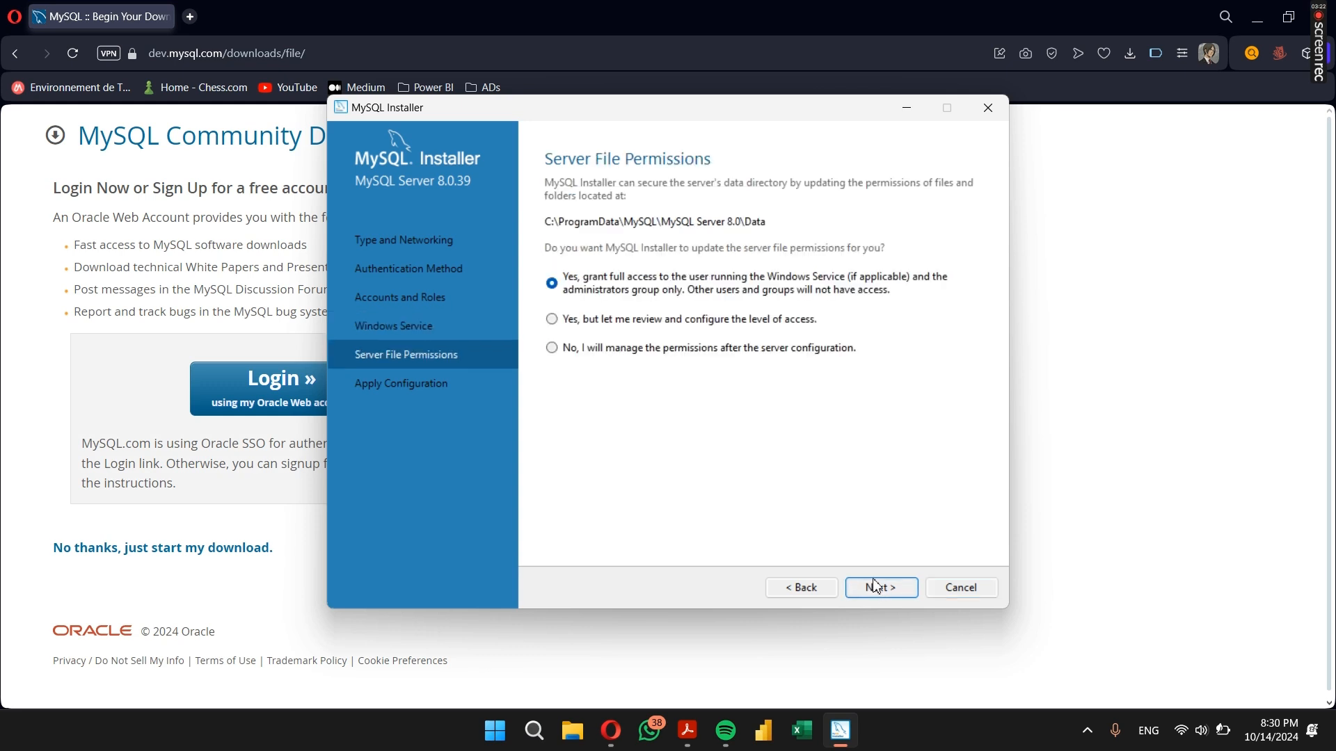
click(878, 587)
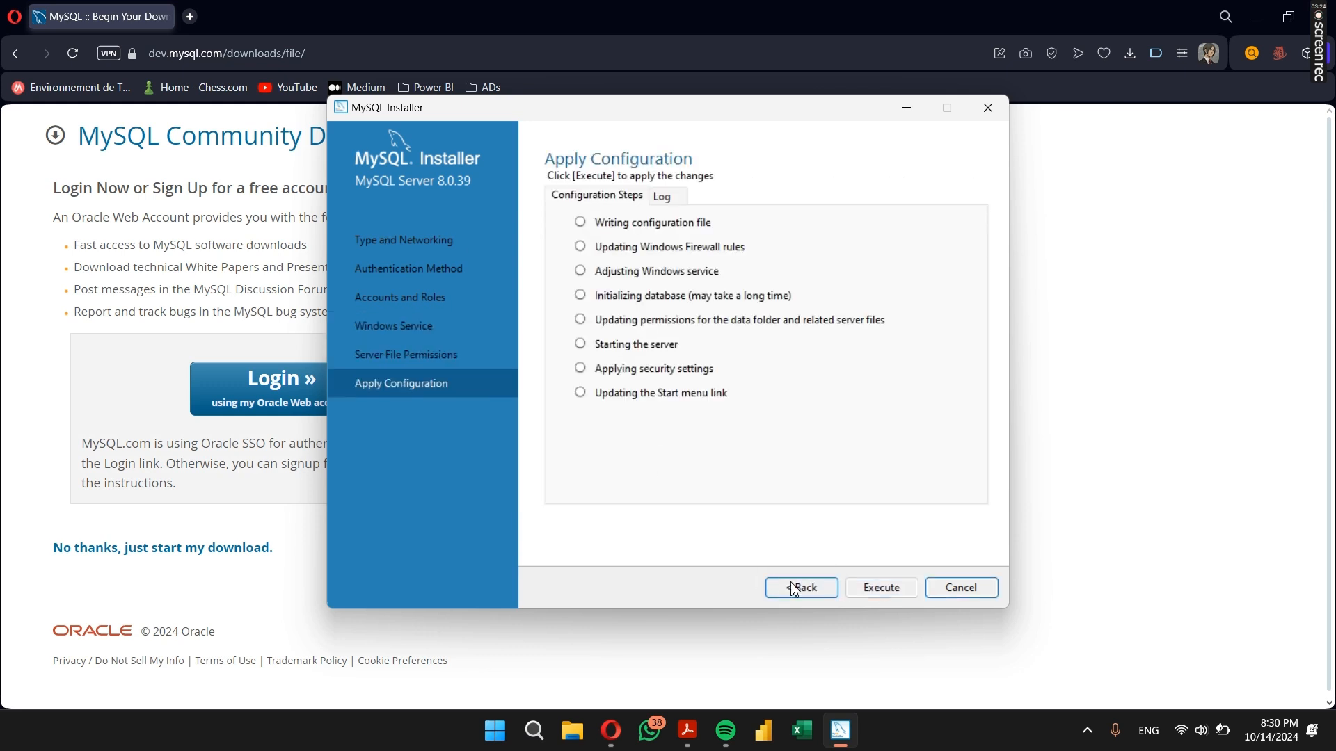
click(883, 590)
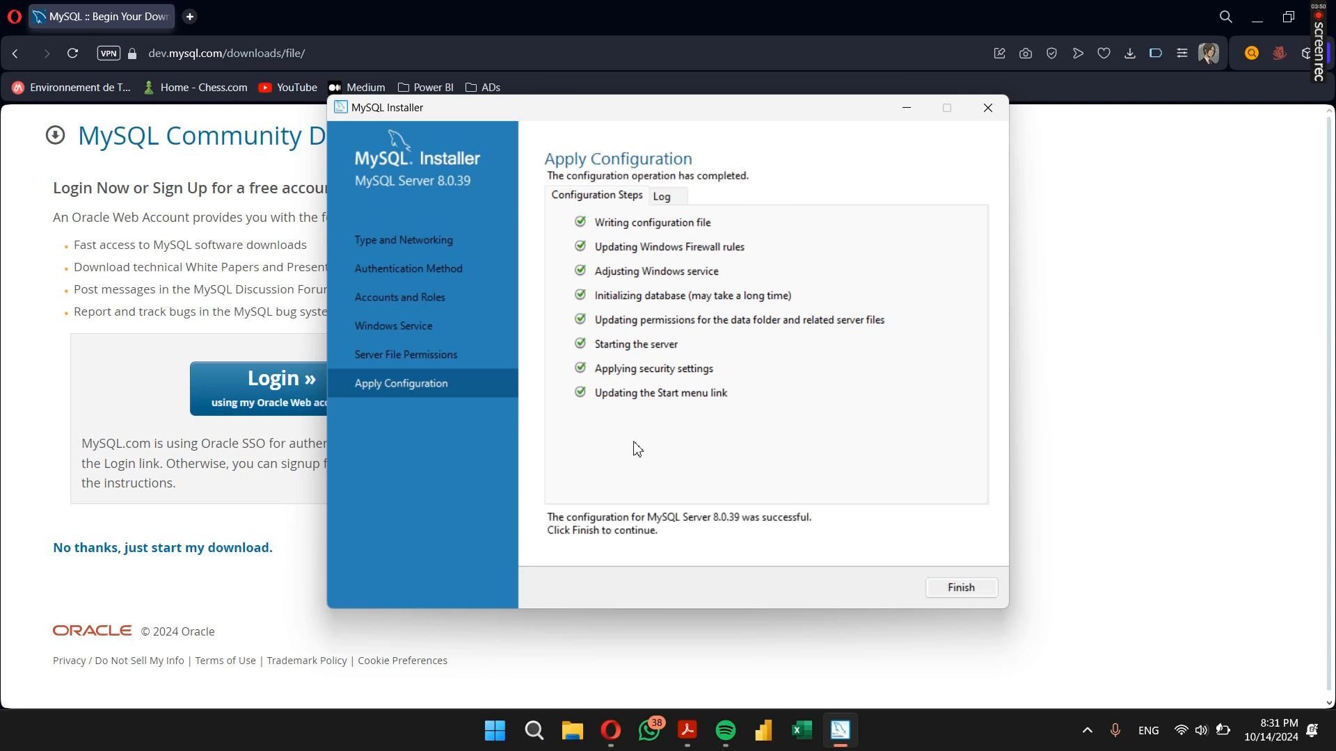
Finish the product configuration and close the completed MySQL Server installation
click(959, 589)
click(895, 594)
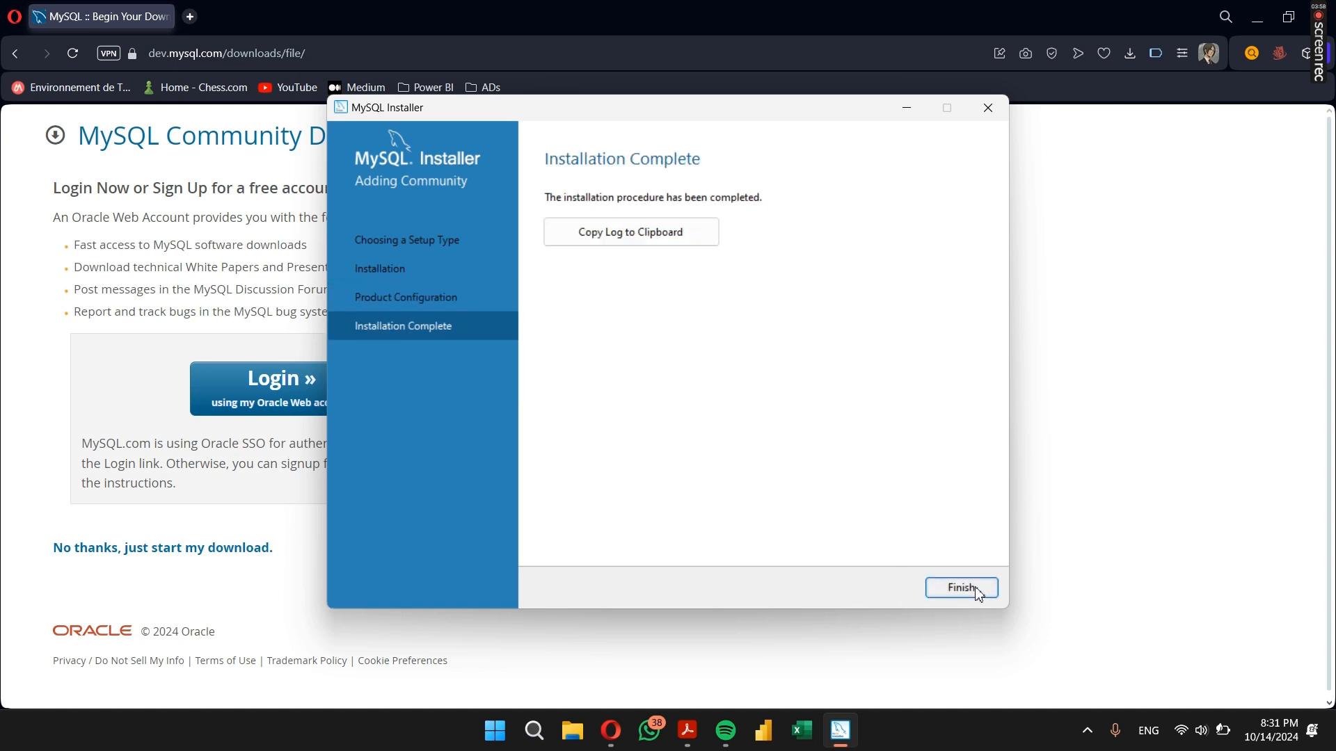
click(961, 588)
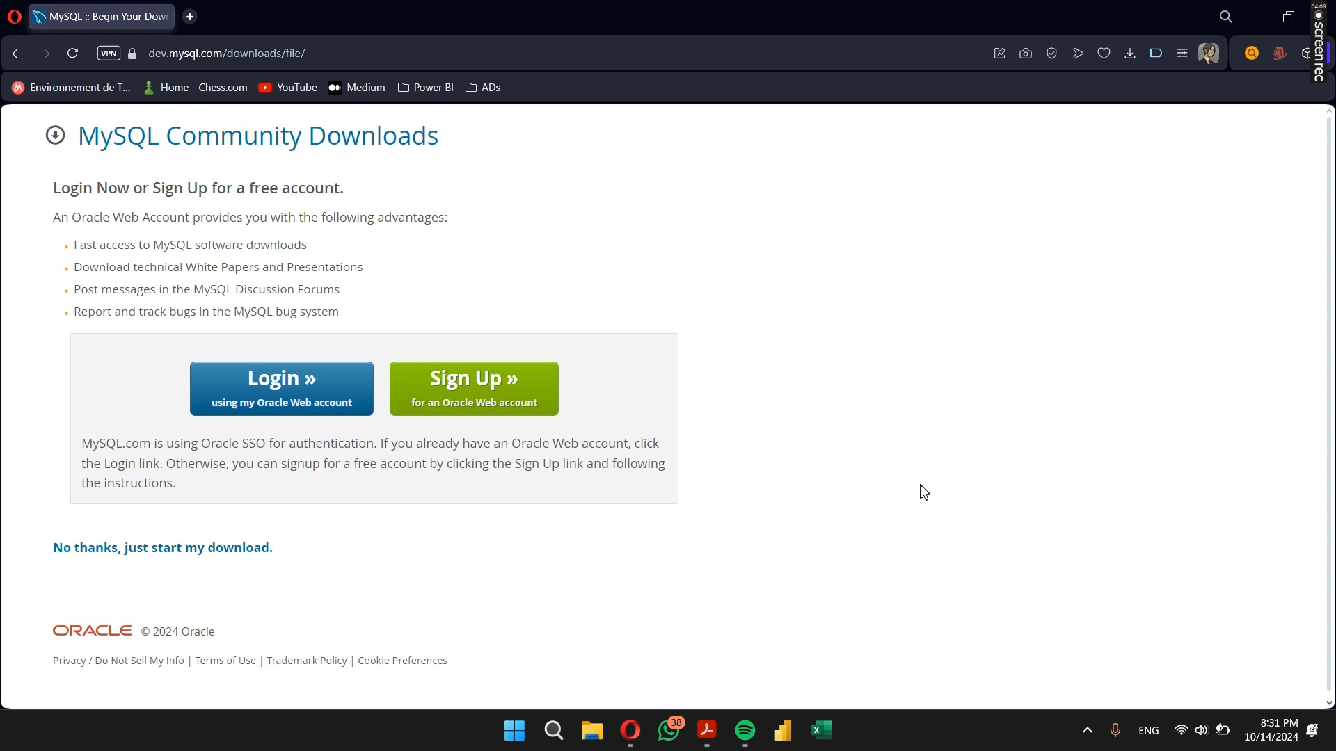
Search Windows for "mysq" and open MySQL Installer - Community
click(542, 746)
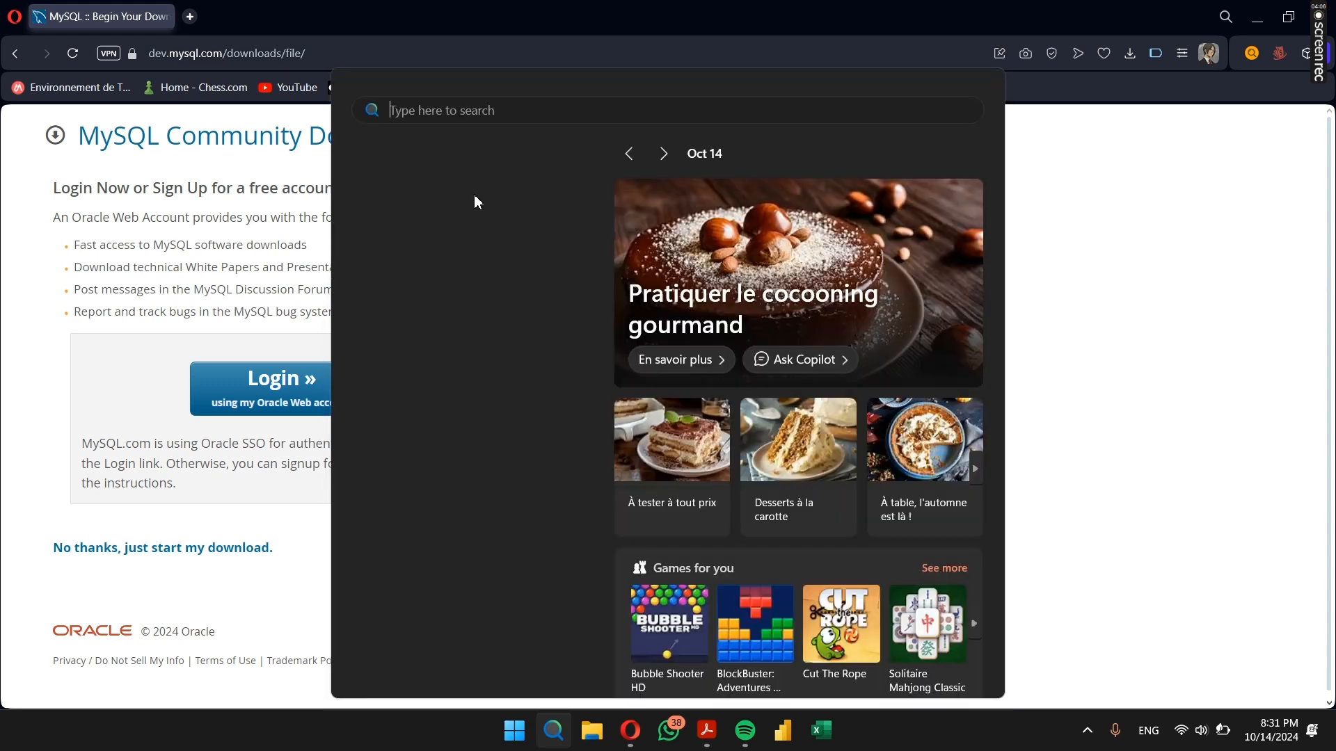
text(mu)
key(BackSpace)
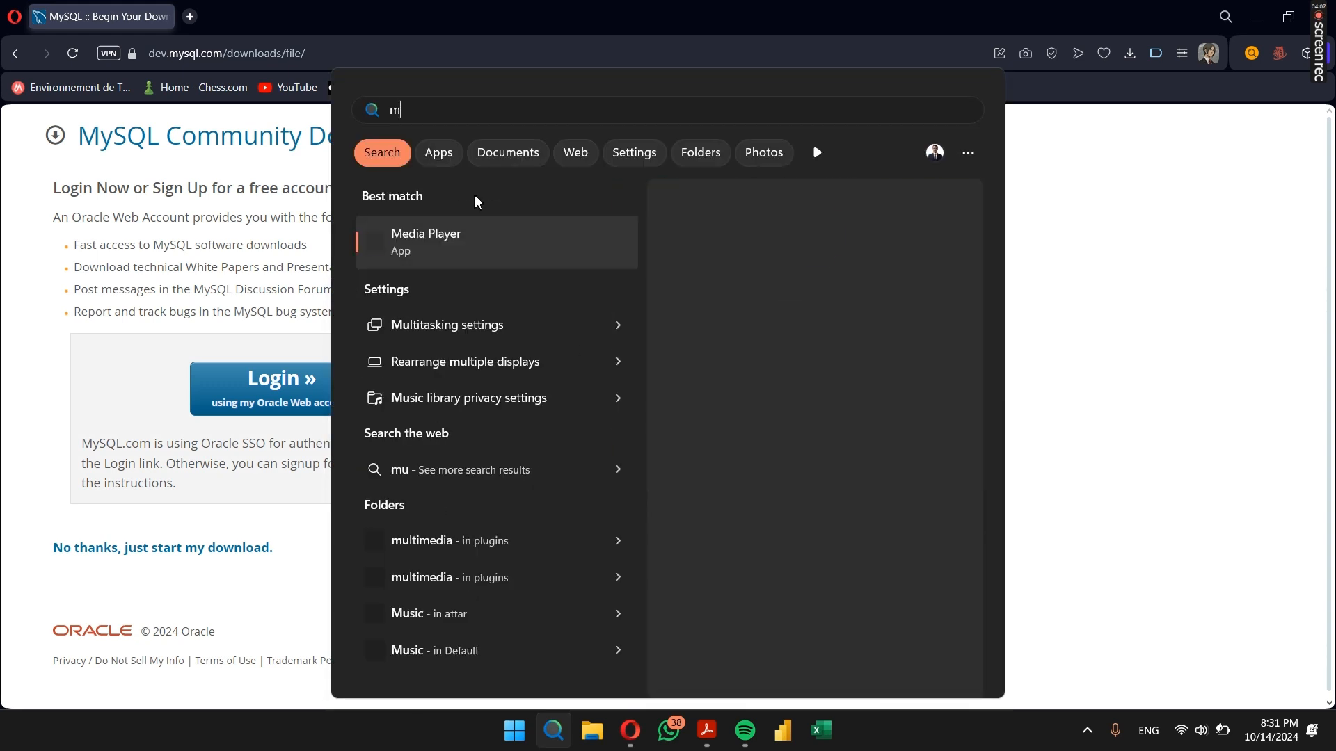
text(ysq)
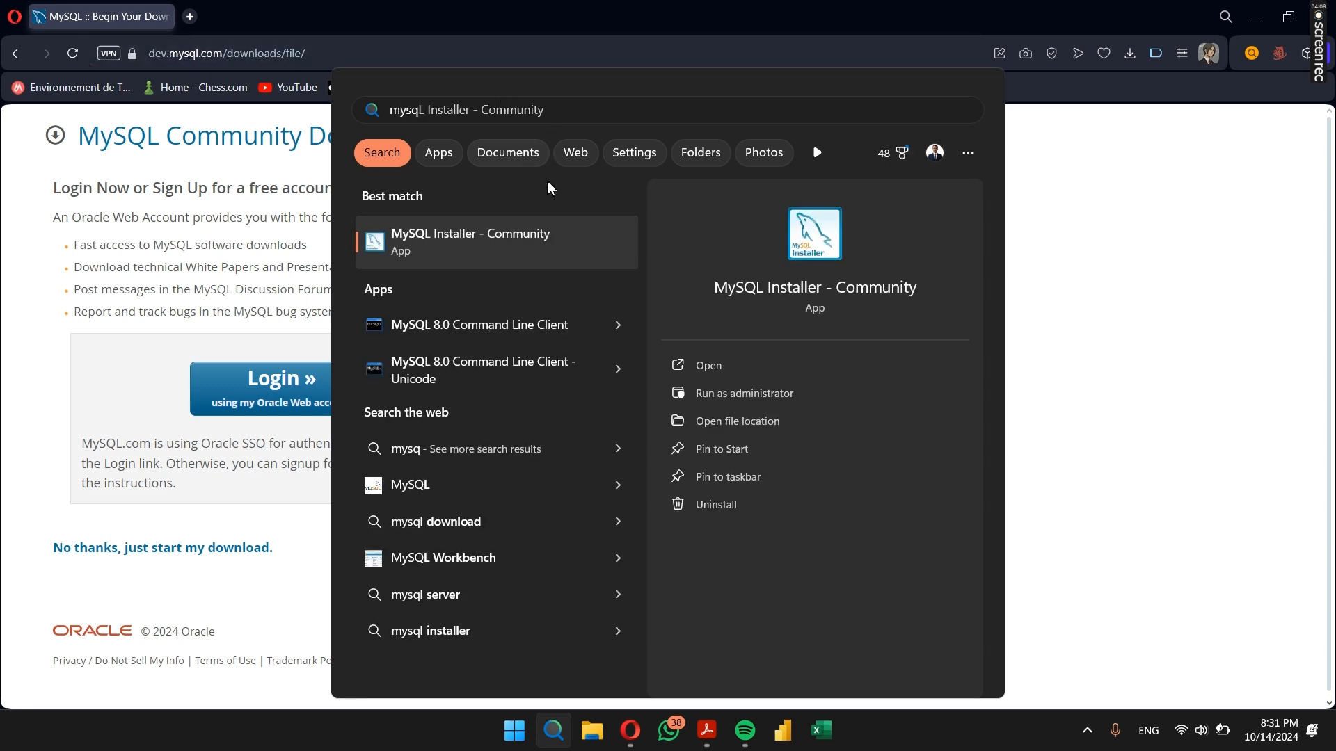
click(570, 247)
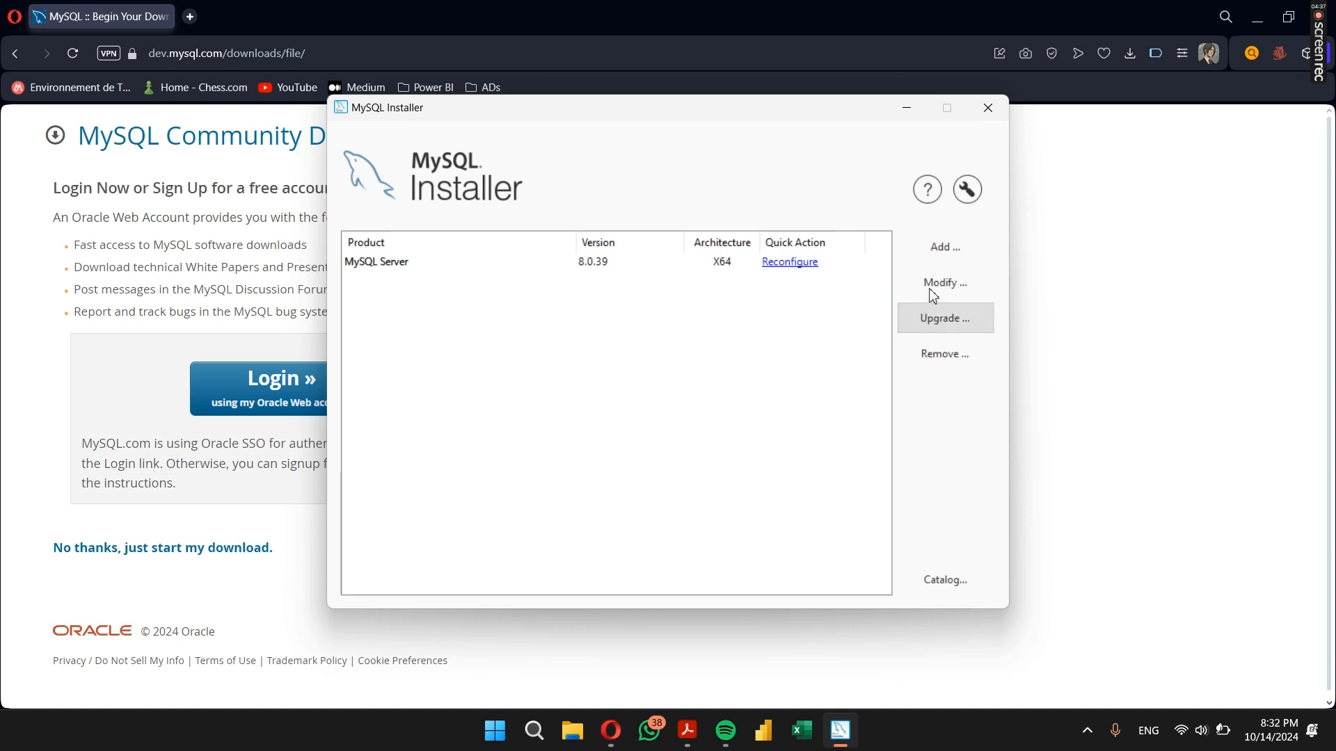
Add MySQL Workbench 8.0.38 - X64 from the Applications category to the products to be installed
click(951, 256)
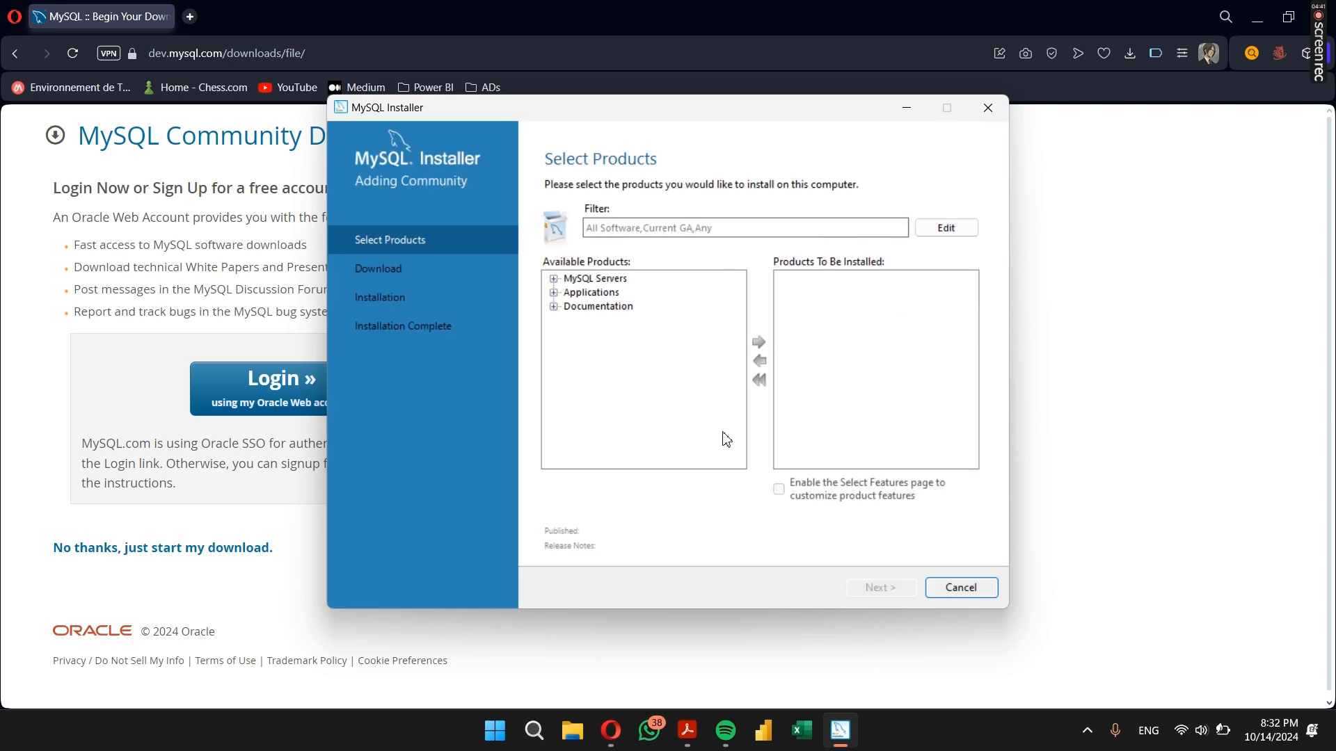
click(553, 293)
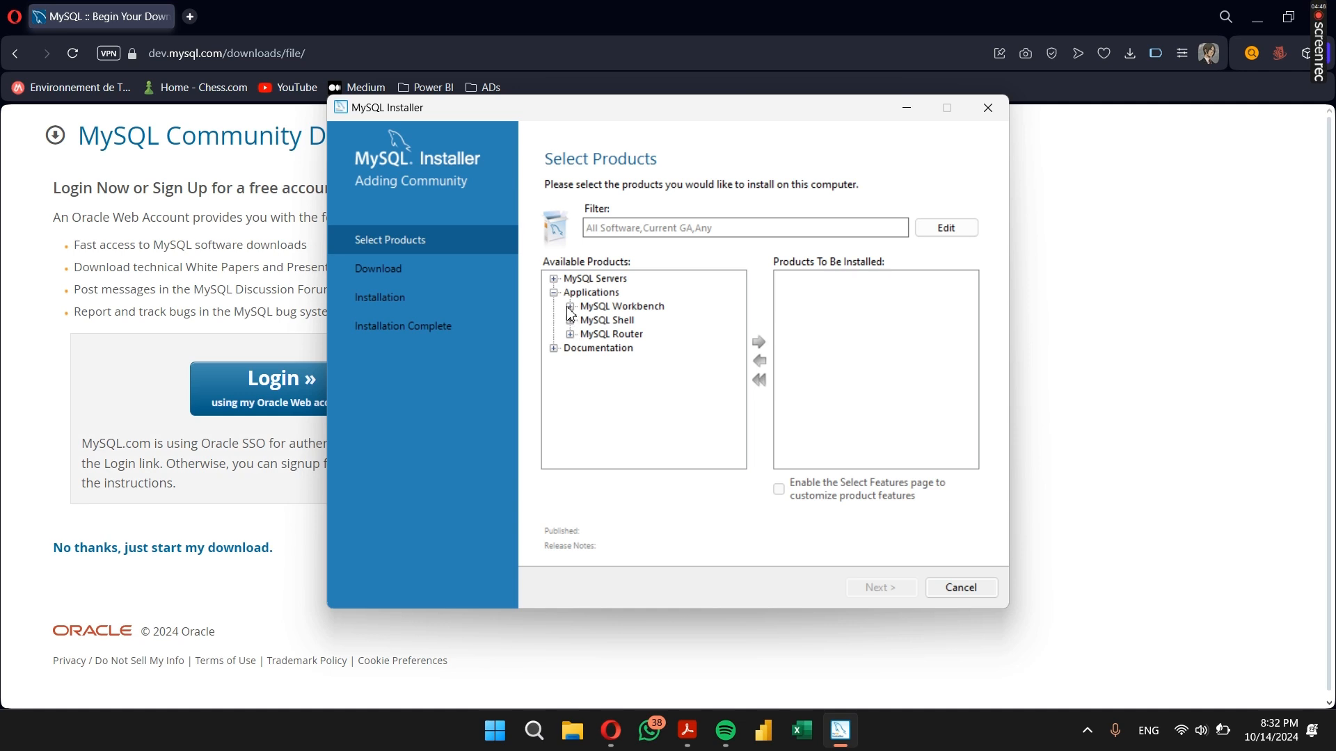
click(570, 306)
click(586, 321)
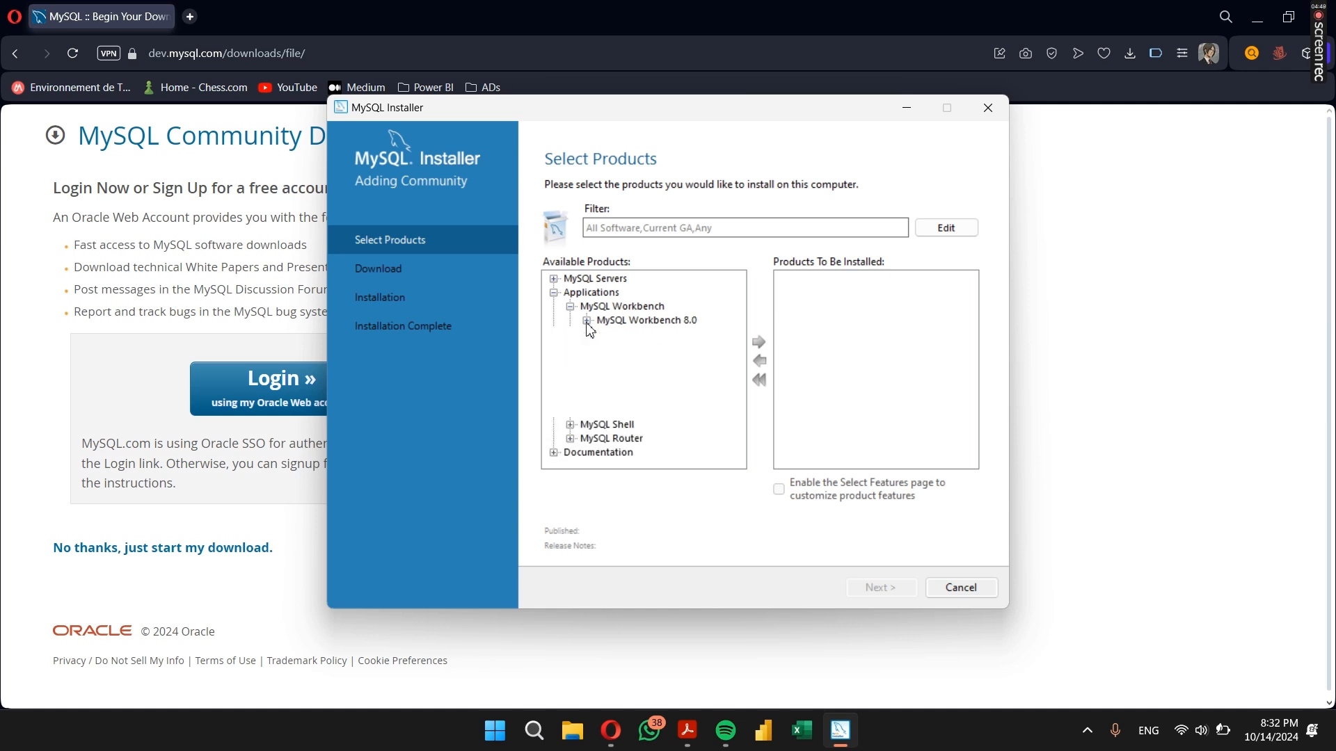
click(639, 294)
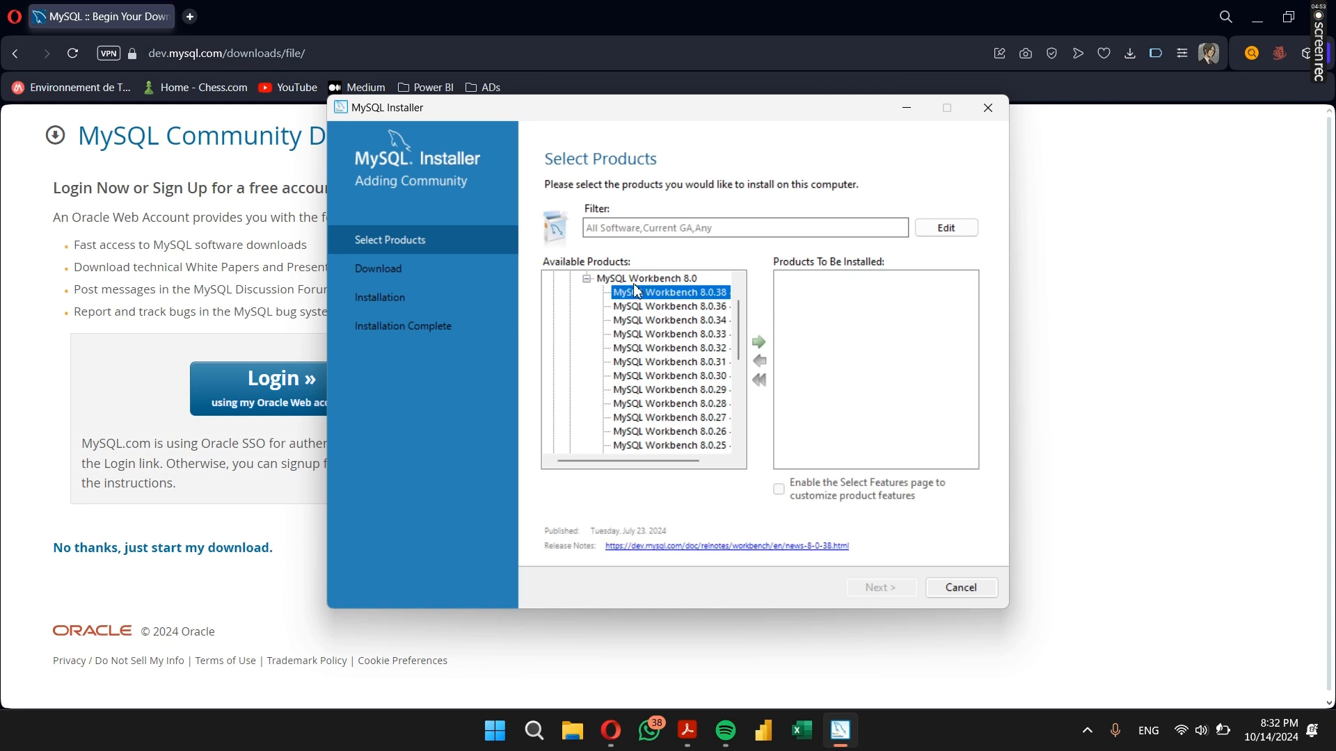
click(759, 344)
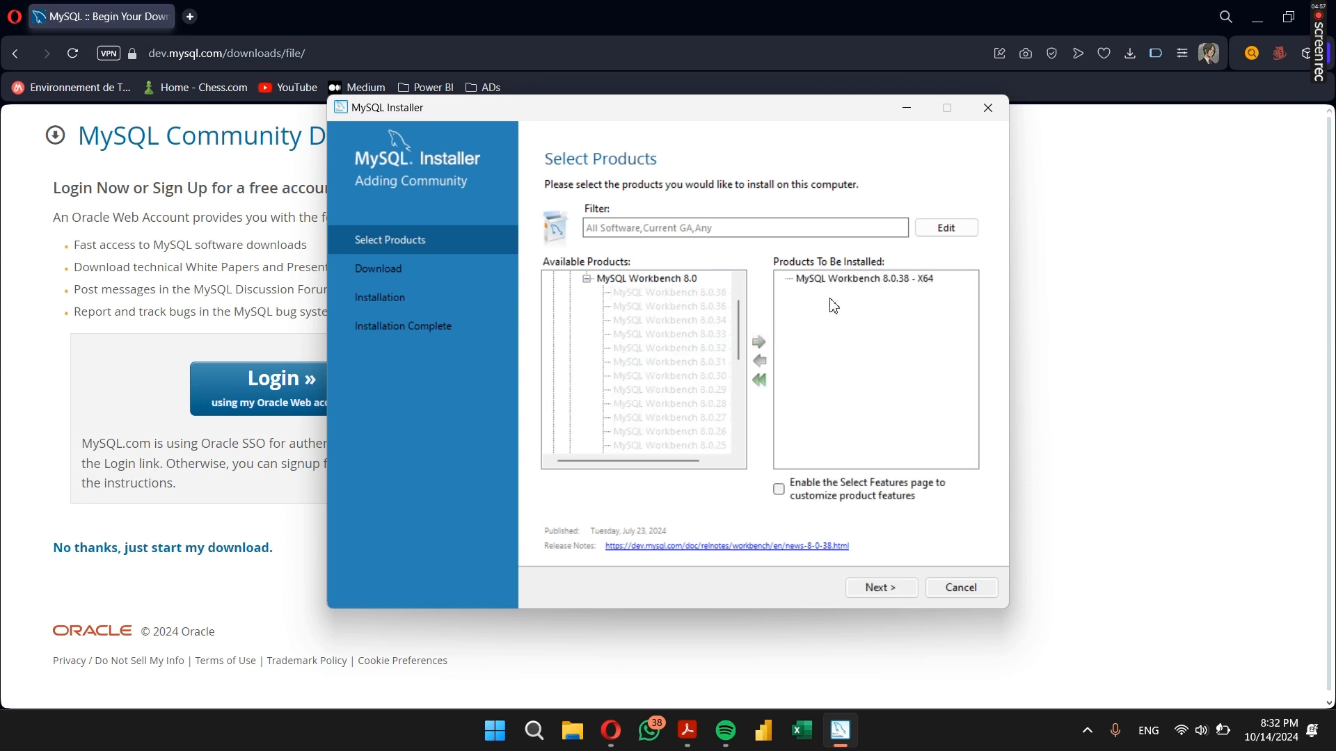
Download MySQL Workbench 8.0.38 through the installer and install it
click(892, 597)
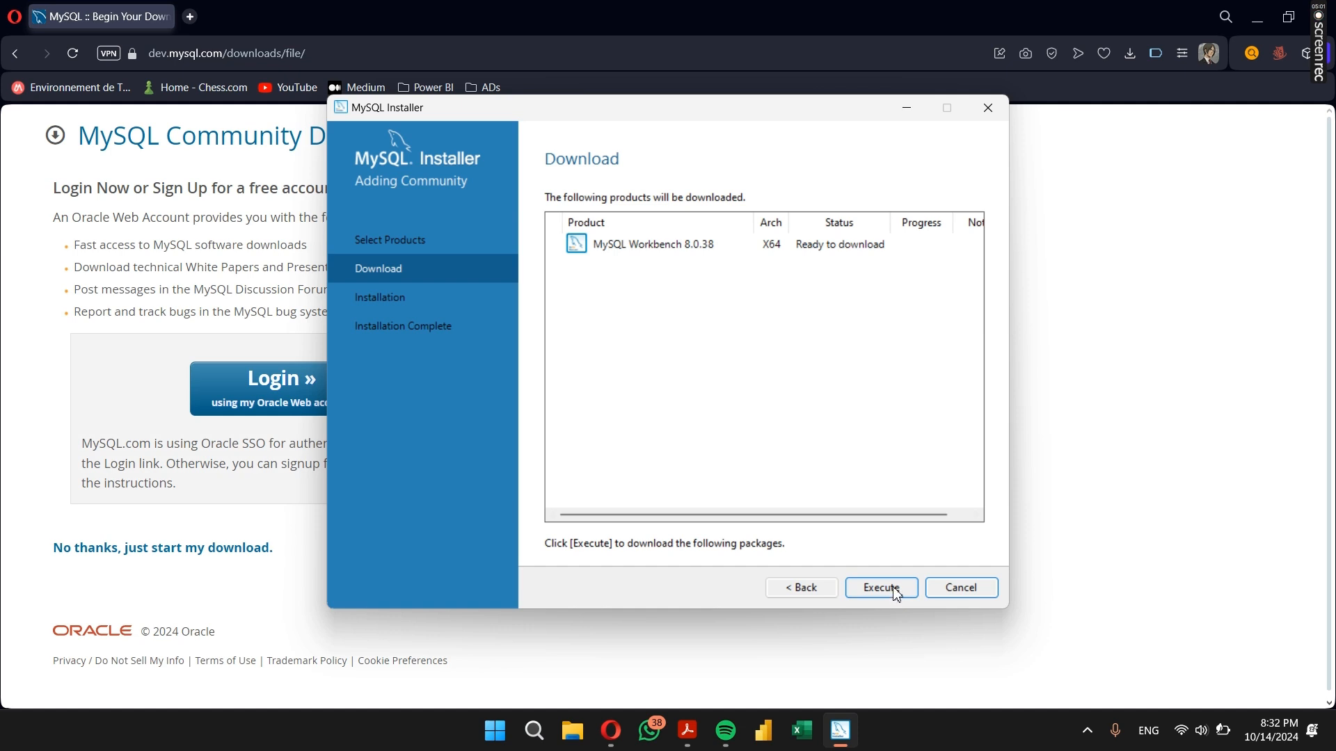
click(896, 592)
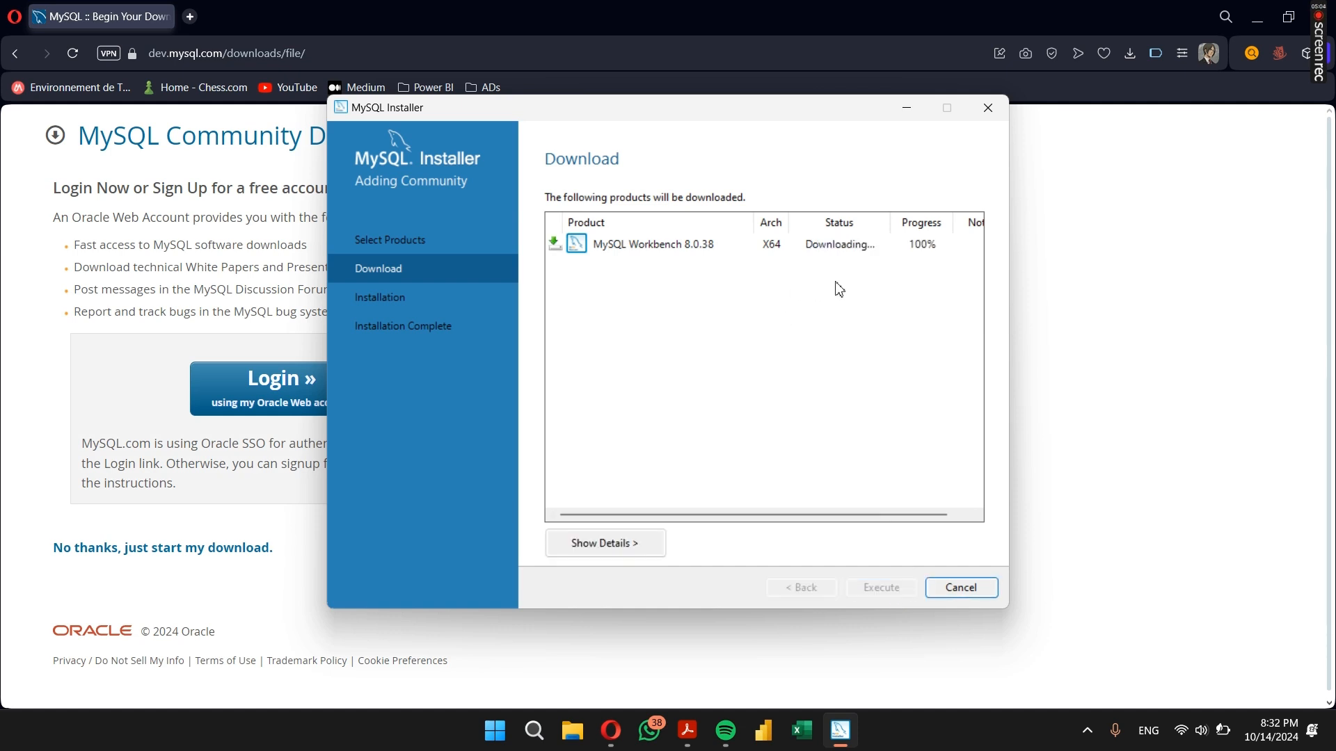
click(881, 588)
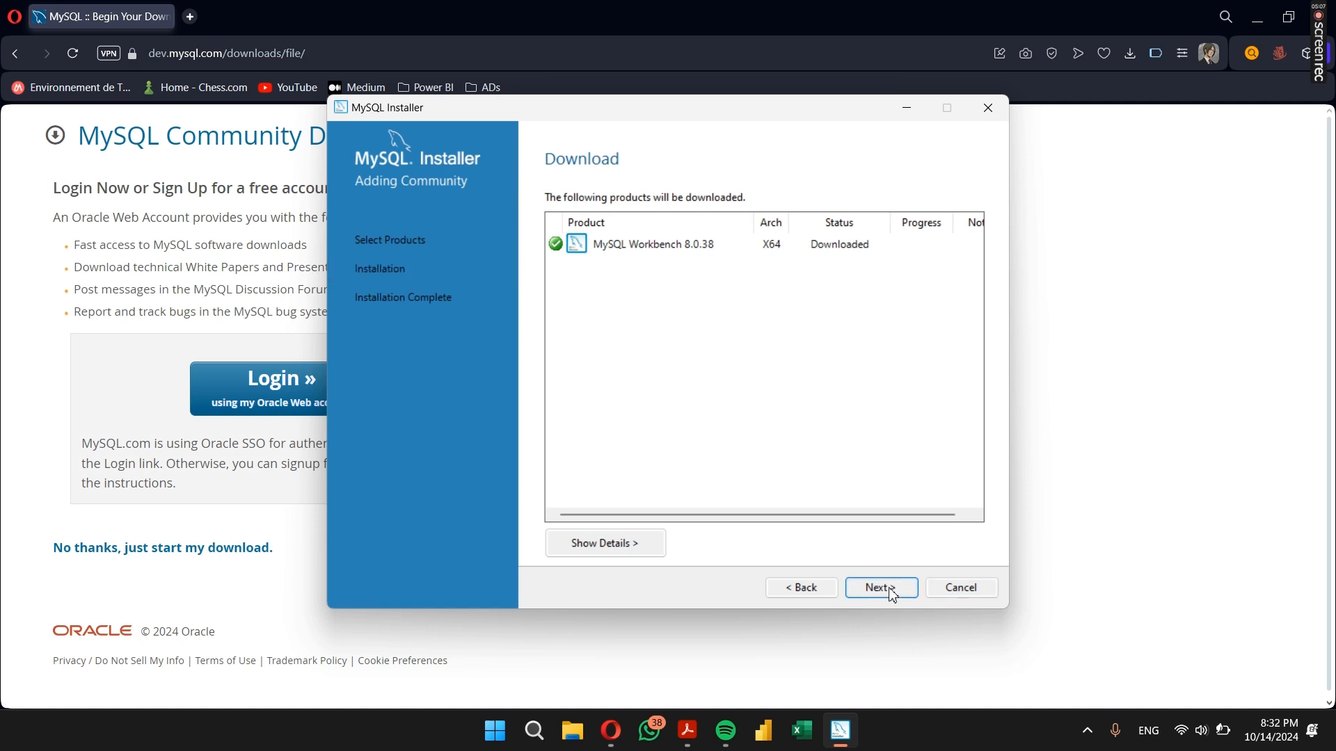
click(891, 590)
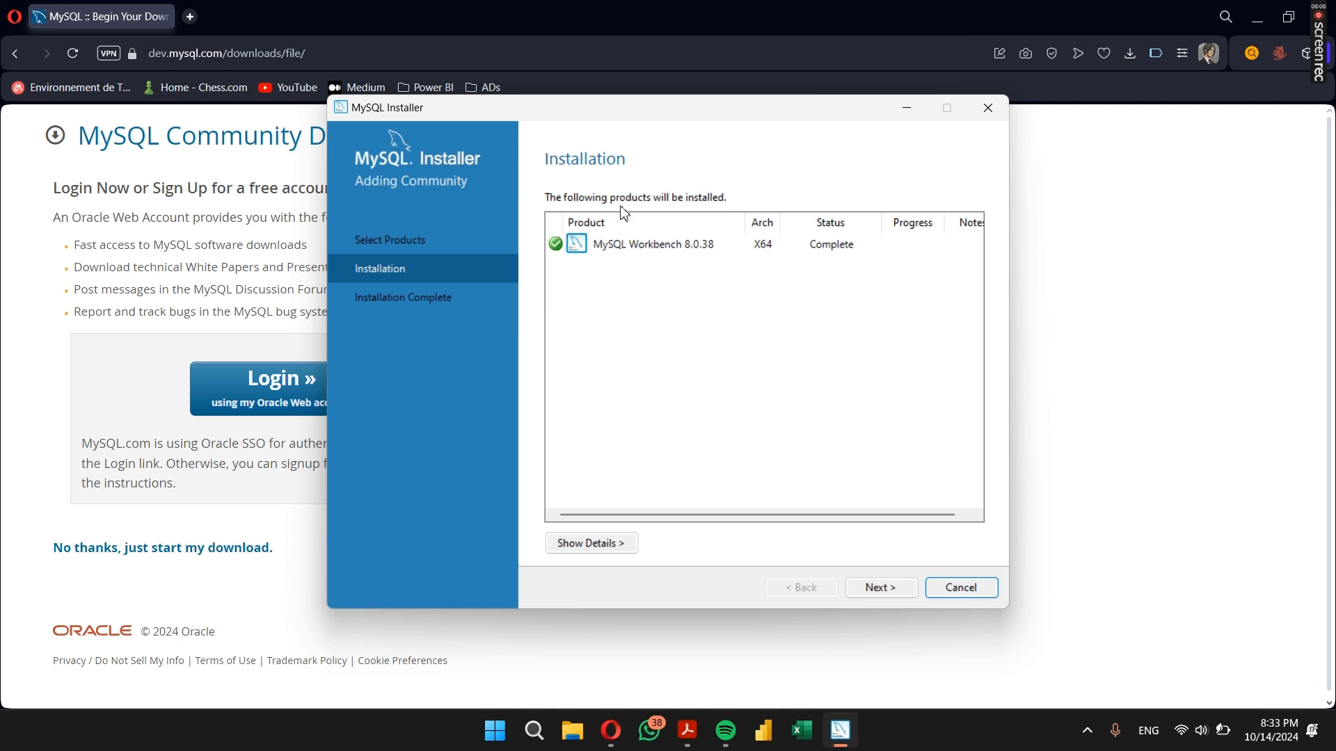
Finish the MySQL Workbench installation and close the MySQL Installer
click(879, 590)
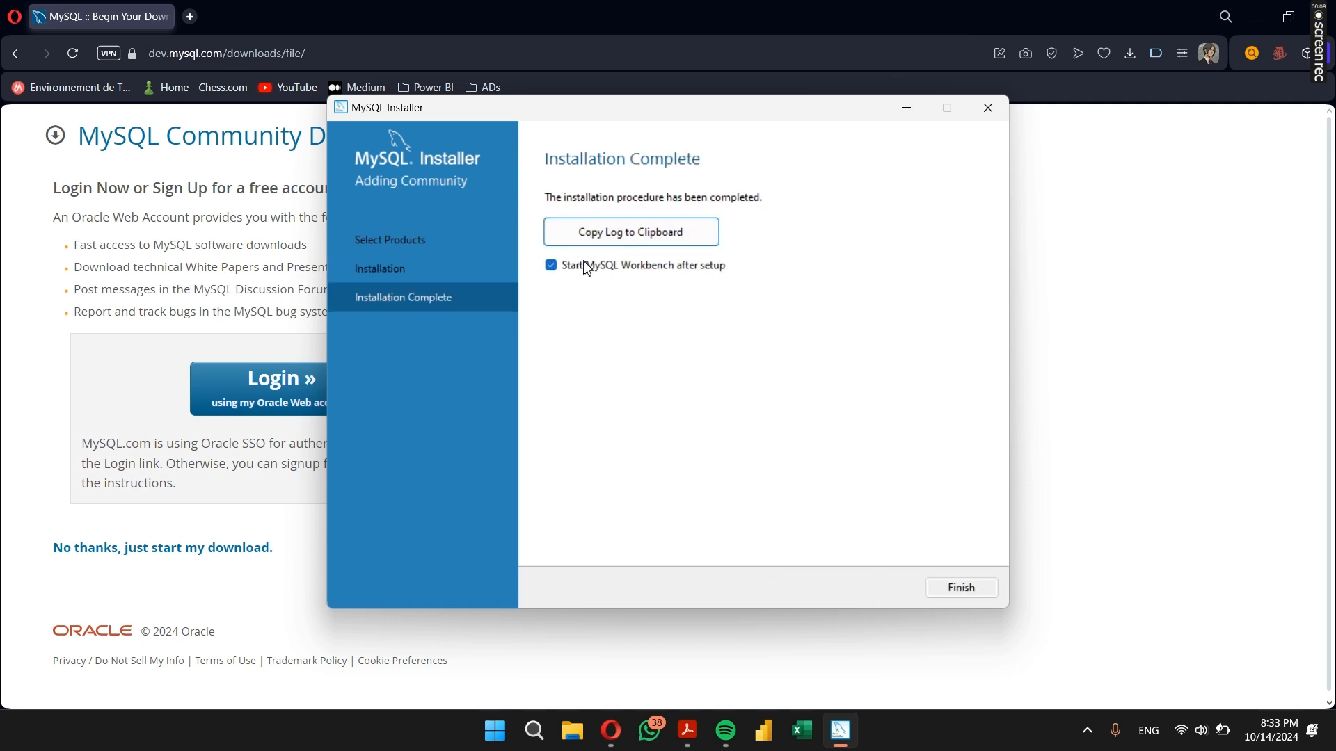
click(981, 593)
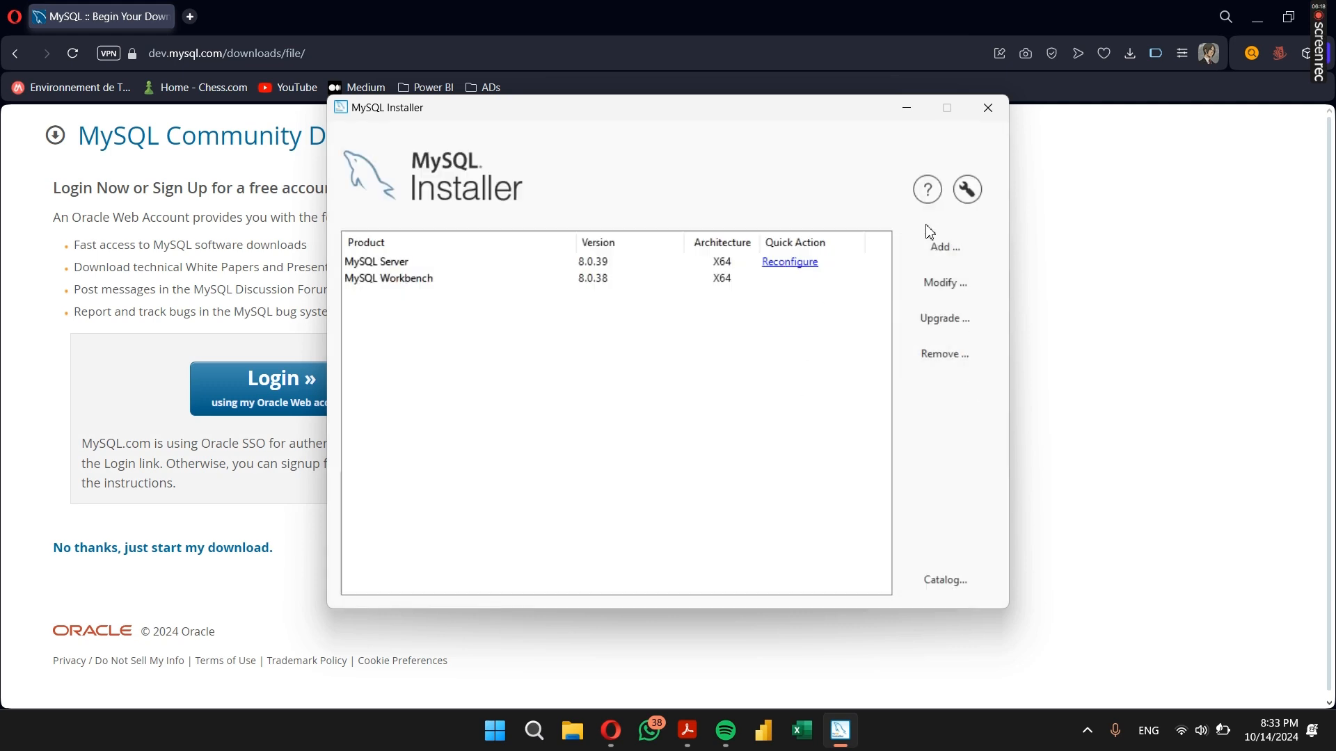
click(988, 107)
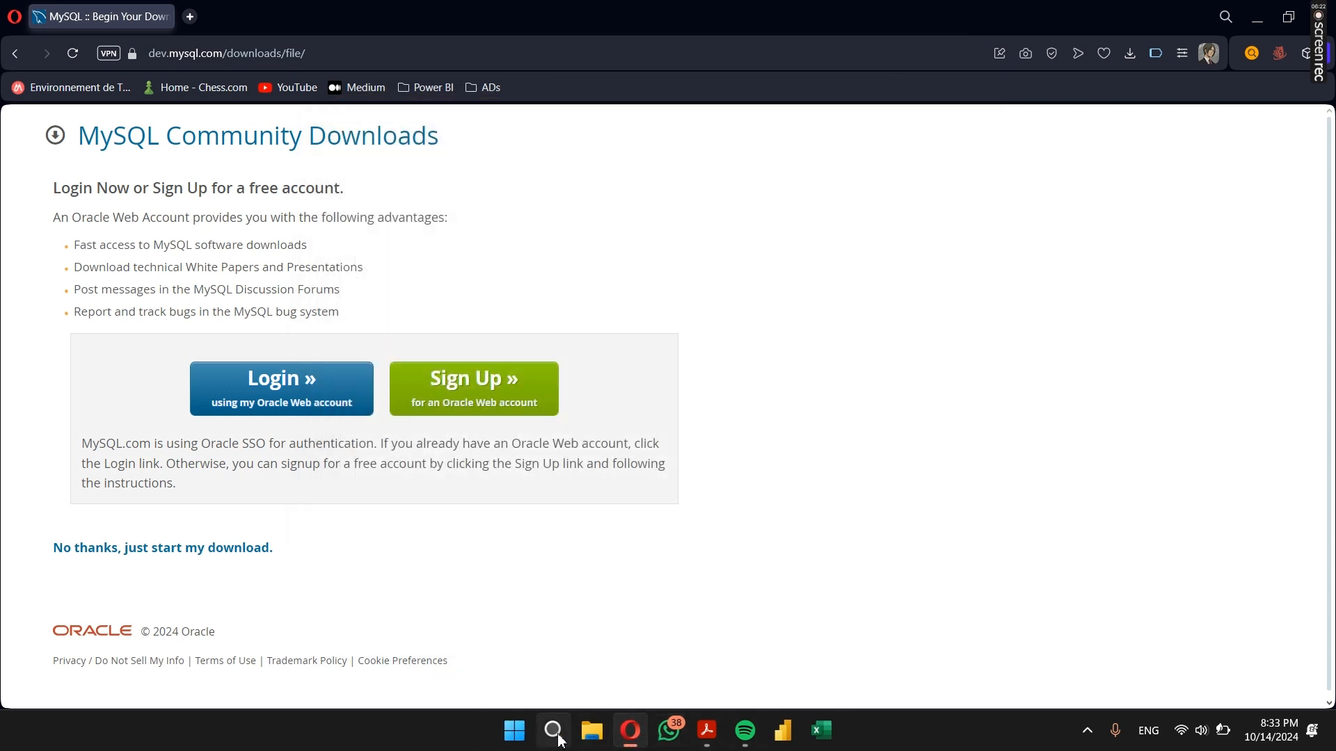
Search Windows for "mysql" and open MySQL Workbench 8.0 CE
key(super+s)
text(mysql)
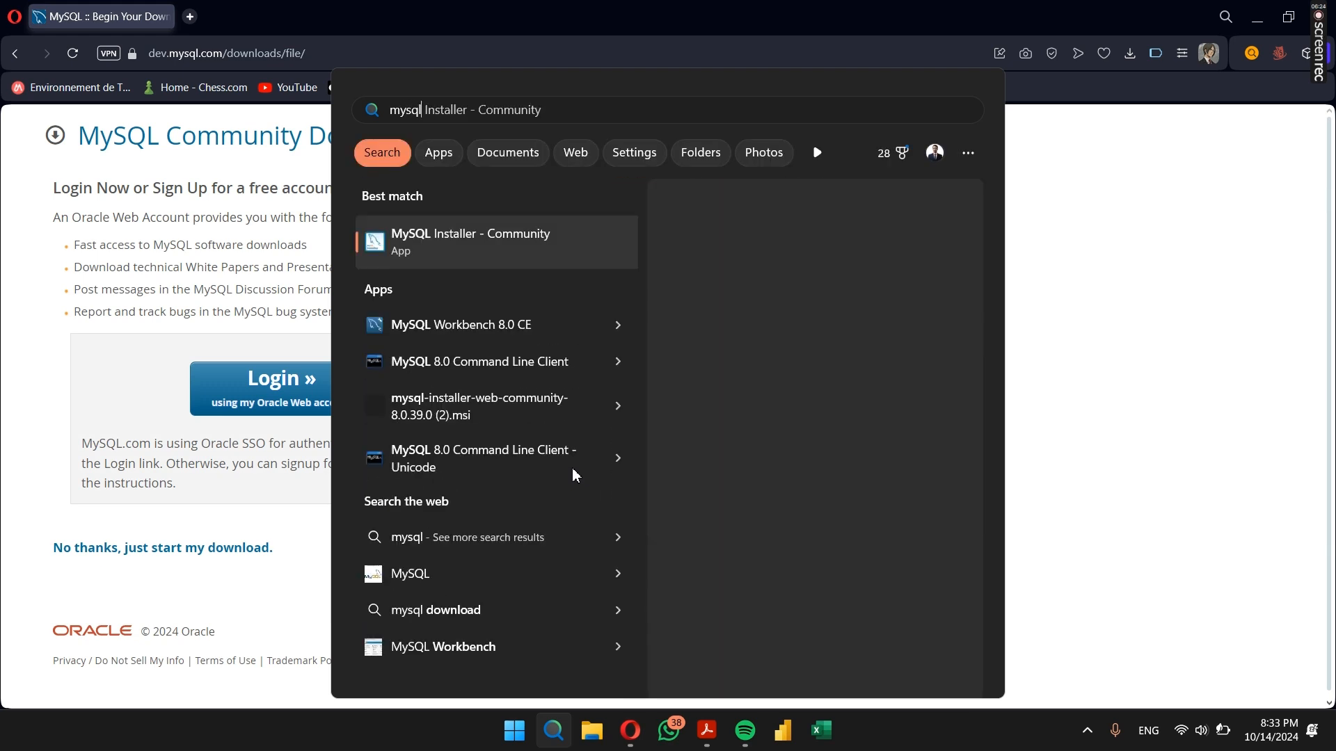
click(521, 338)
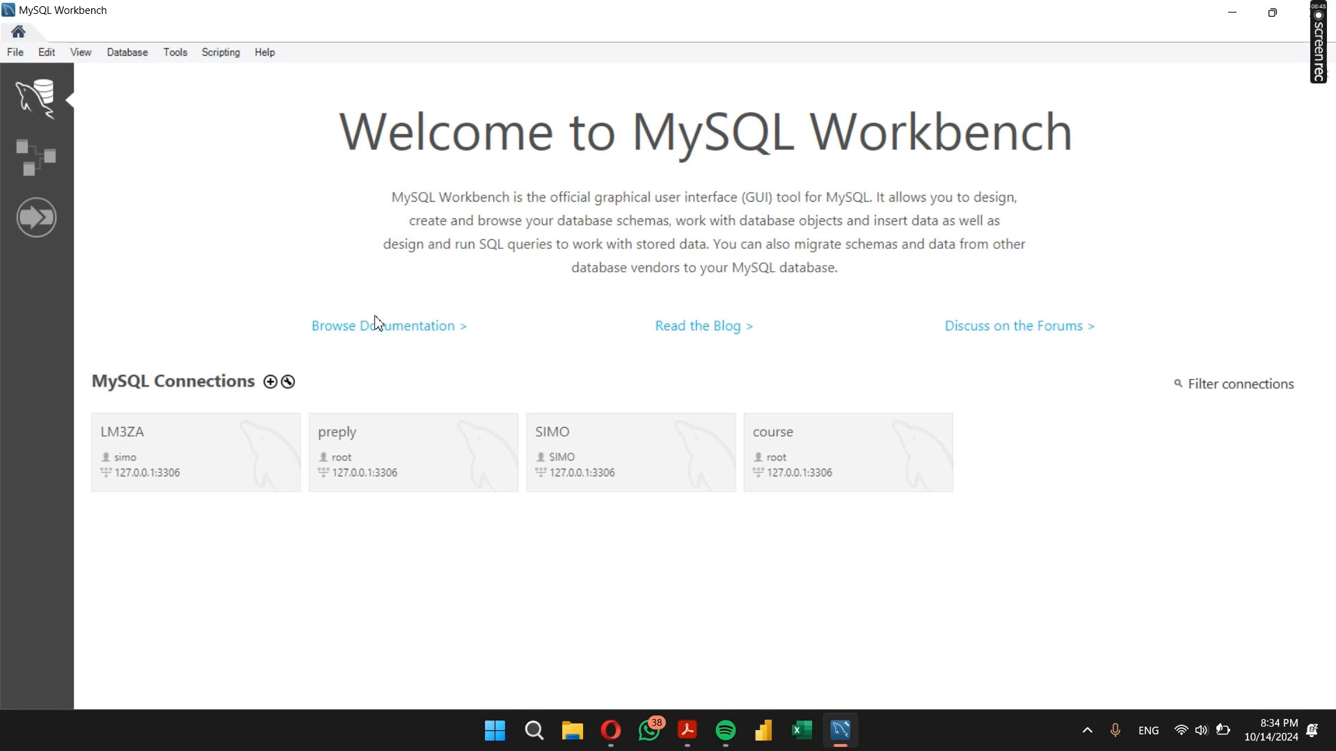
Create a MySQL connection named "Youtube Tutorials", keeping the default Standard (TCP/IP) method, host 127.0.0.1, port 3306 and username root
click(271, 382)
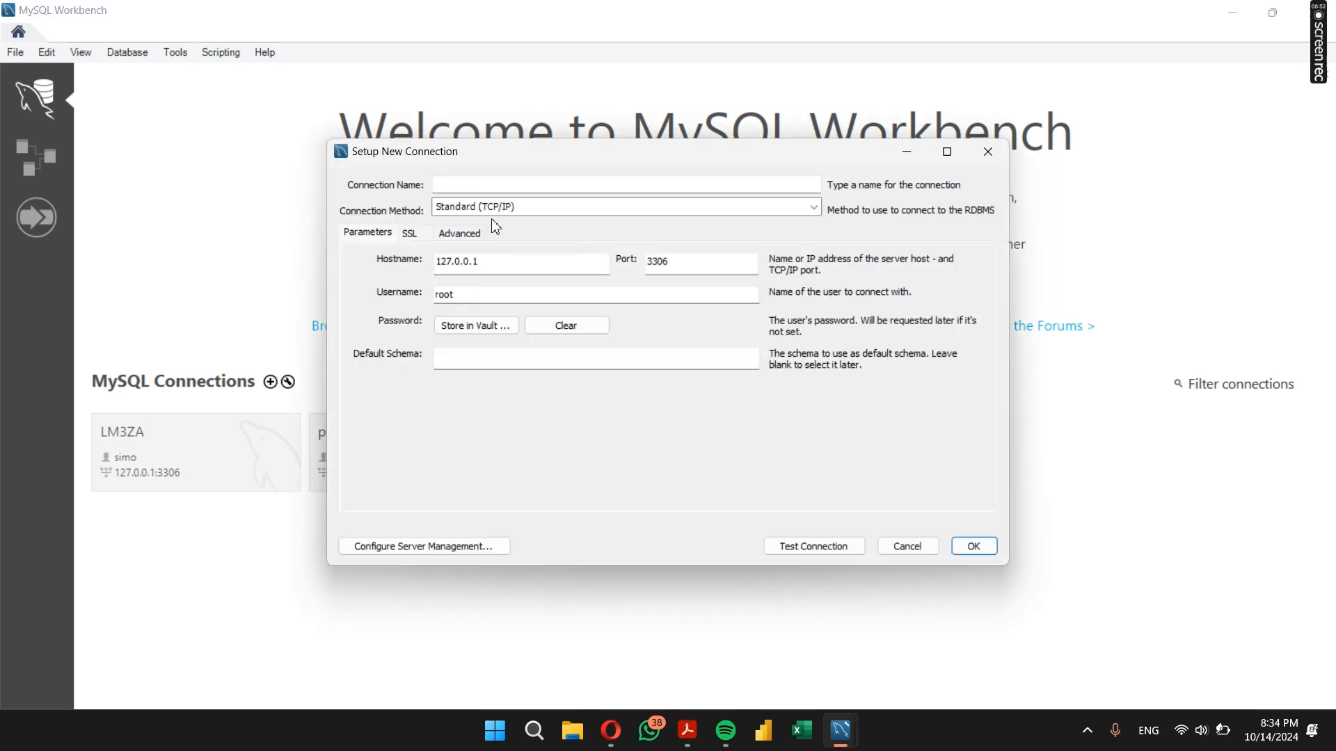
click(495, 183)
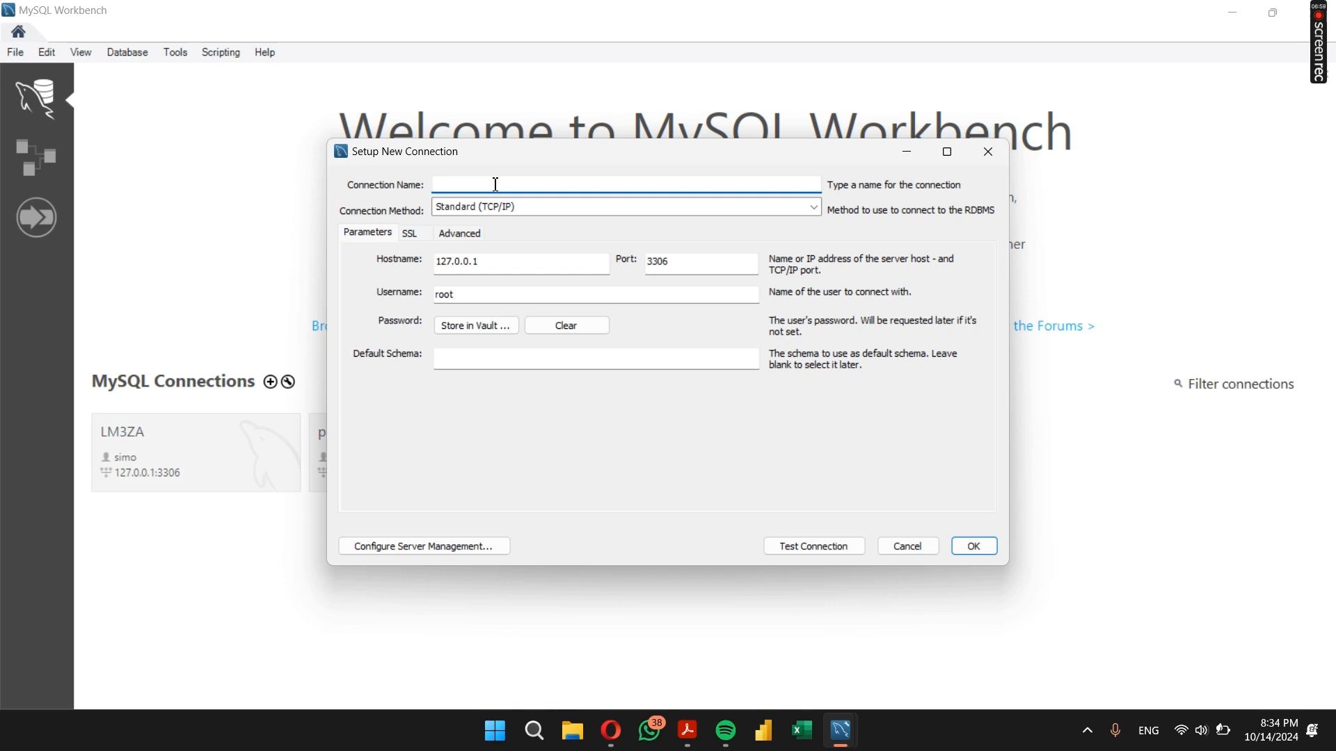
text(Youtube Tutorials)
click(987, 549)
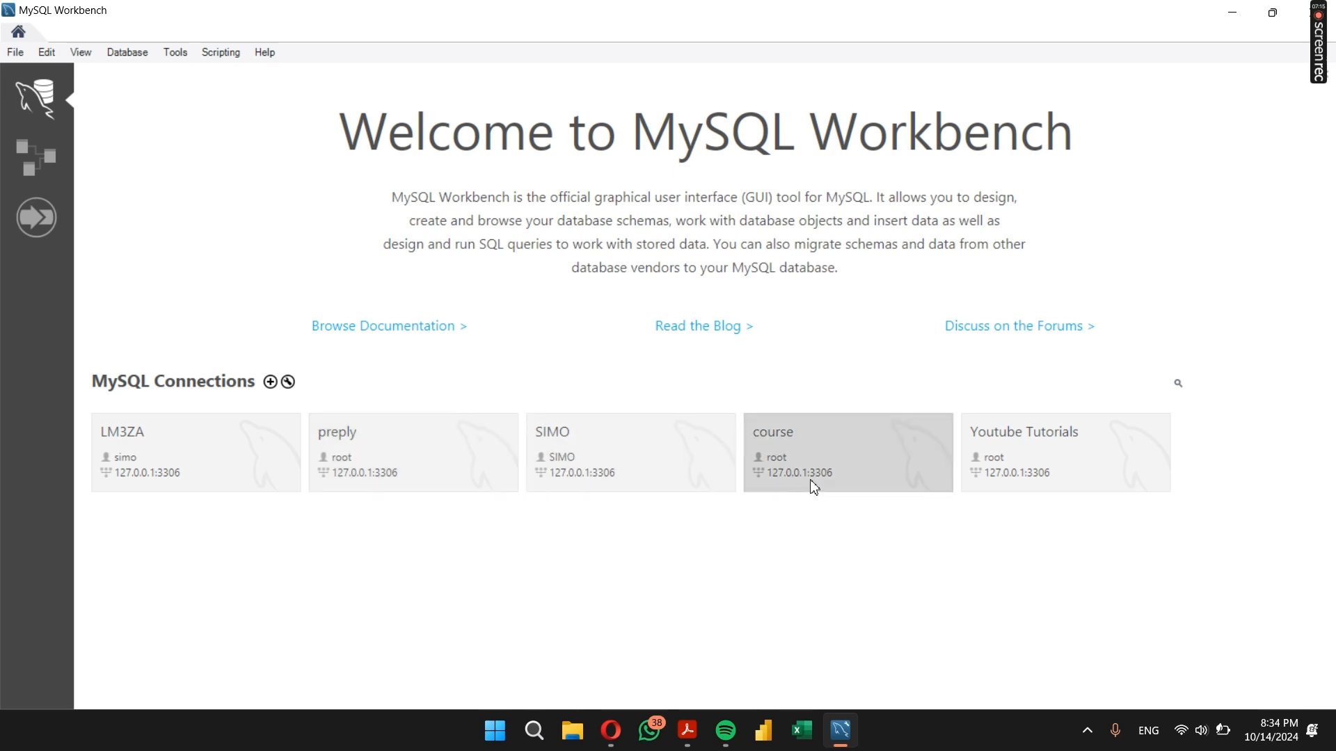
Open the Youtube Tutorials connection and place the cursor on line 1 of the Query 1 editor
click(1007, 458)
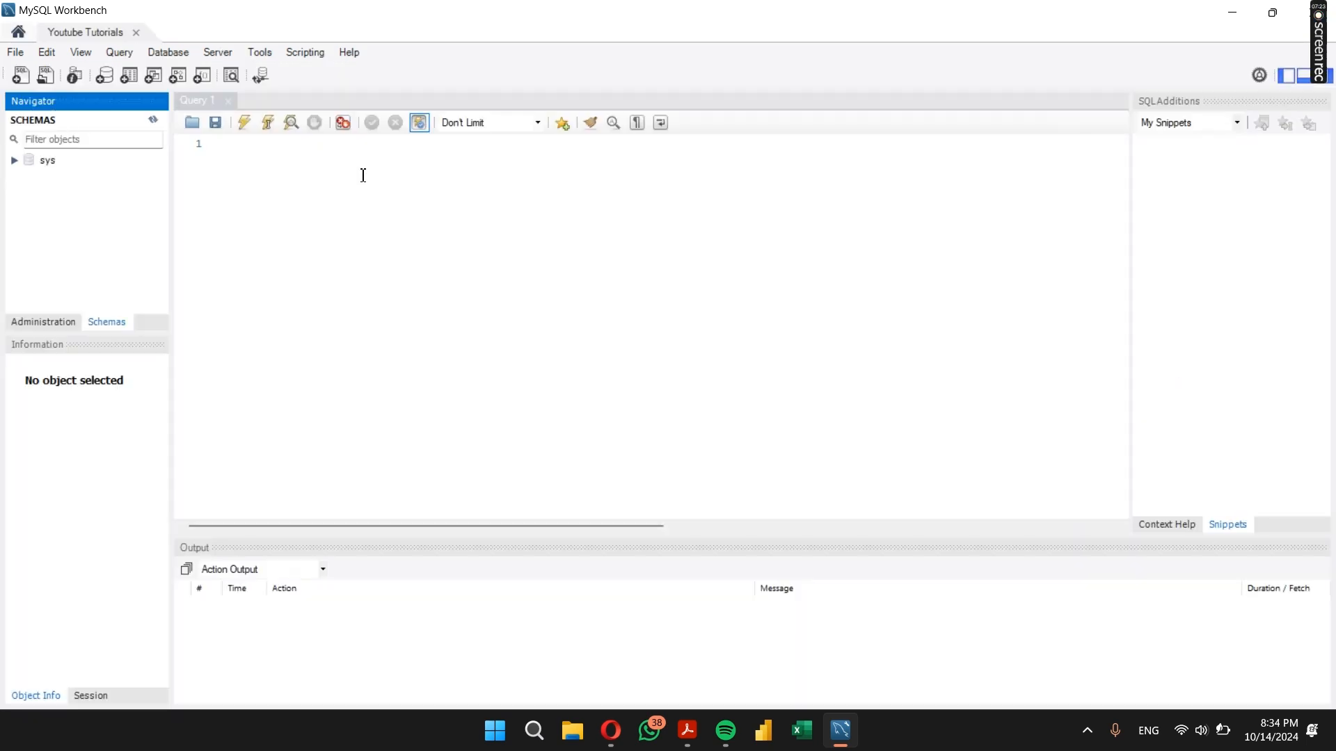
click(253, 150)
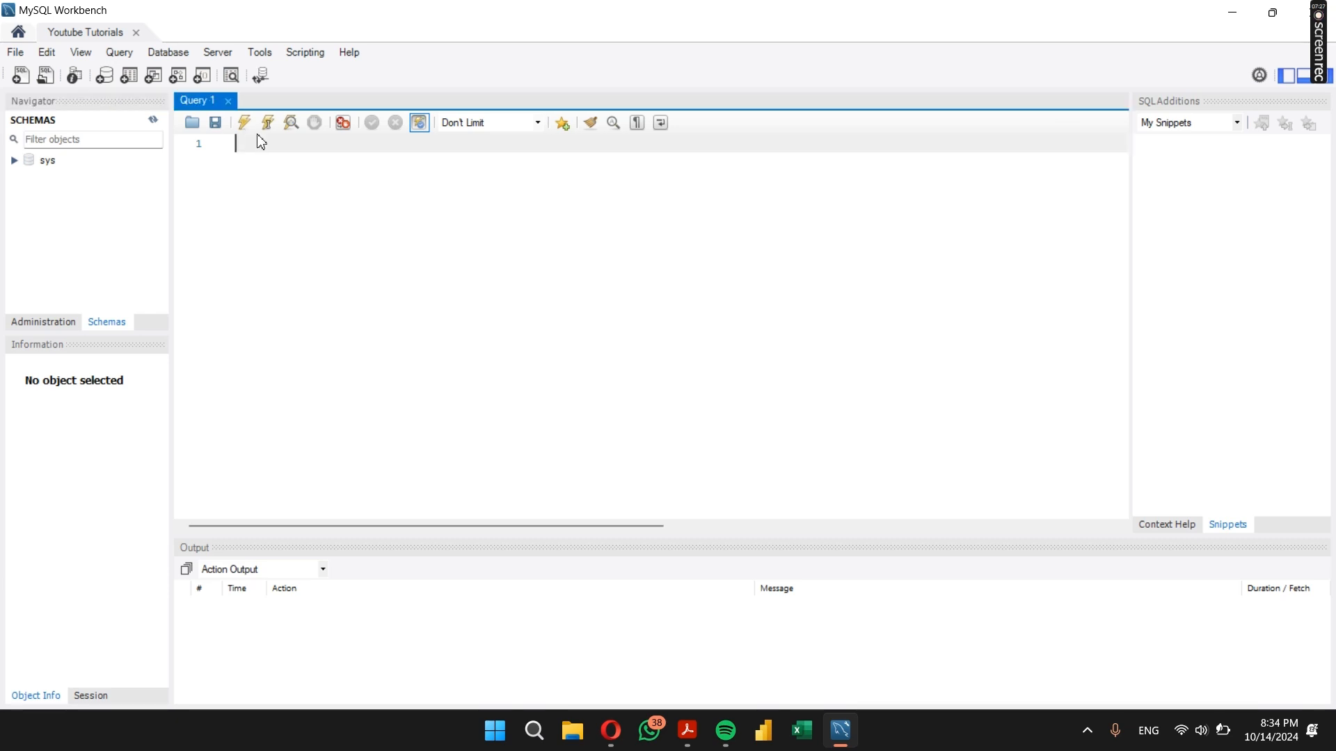